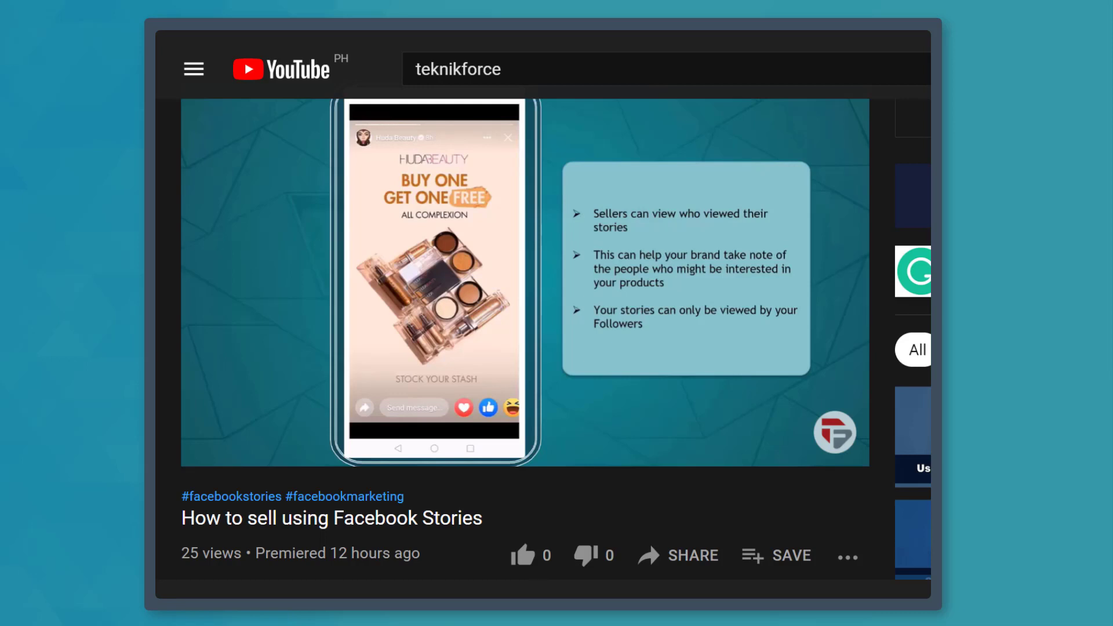
Like the 'How to sell using Facebook Stories' video on YouTube.
{"action": "left_click", "coordinate": [523, 558]}
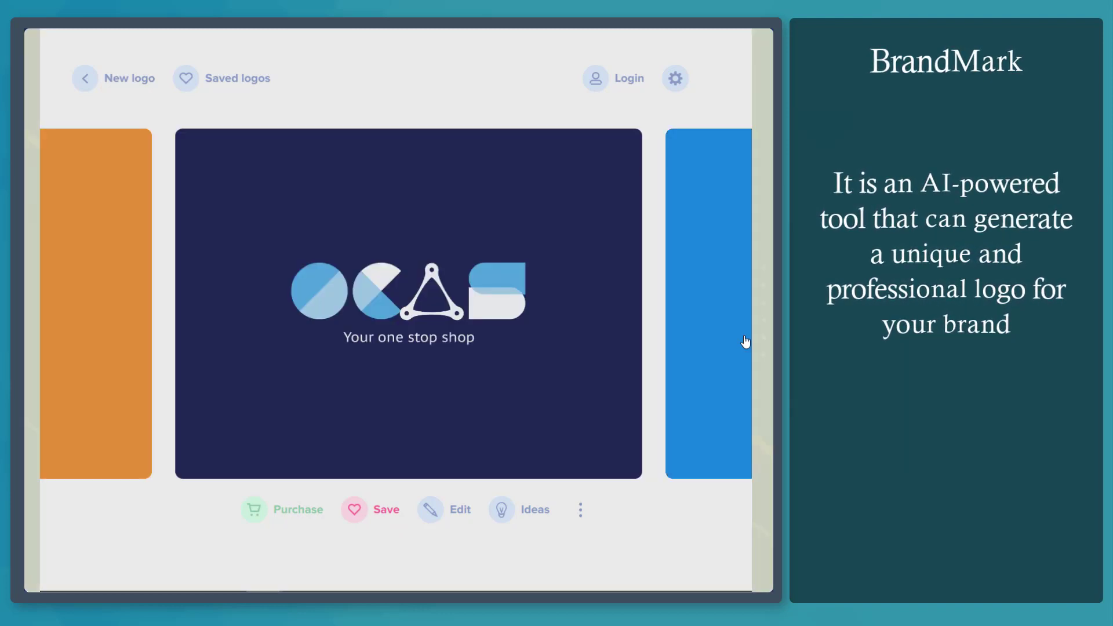
Flip through the next two generated Brandmark logo designs.
{"action": "left_click", "coordinate": [745, 341]}
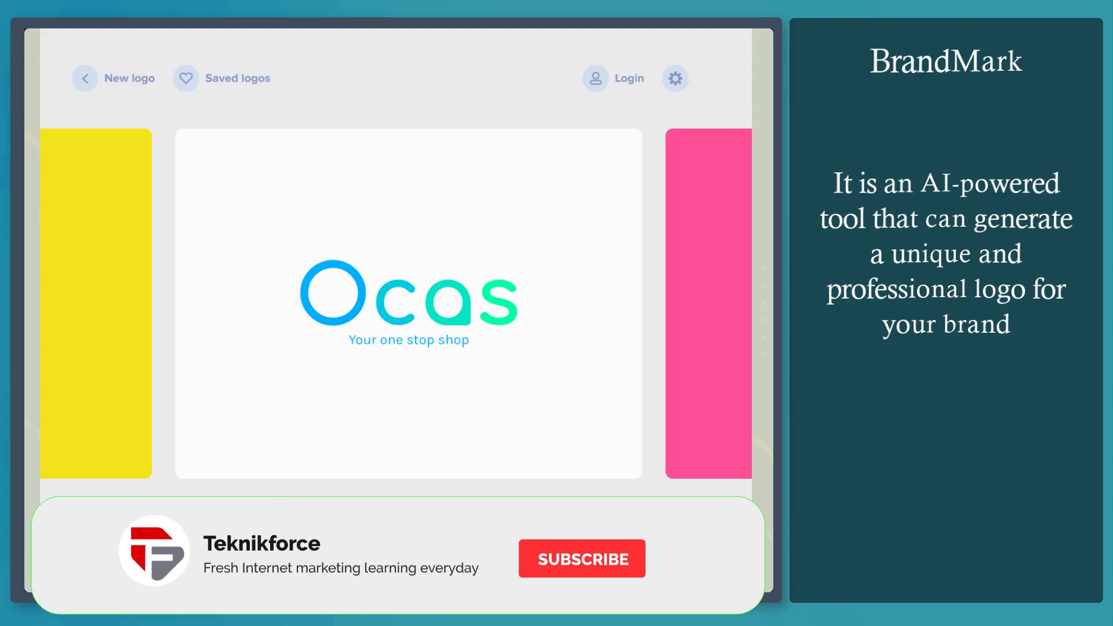
{"action": "left_click", "coordinate": [749, 346]}
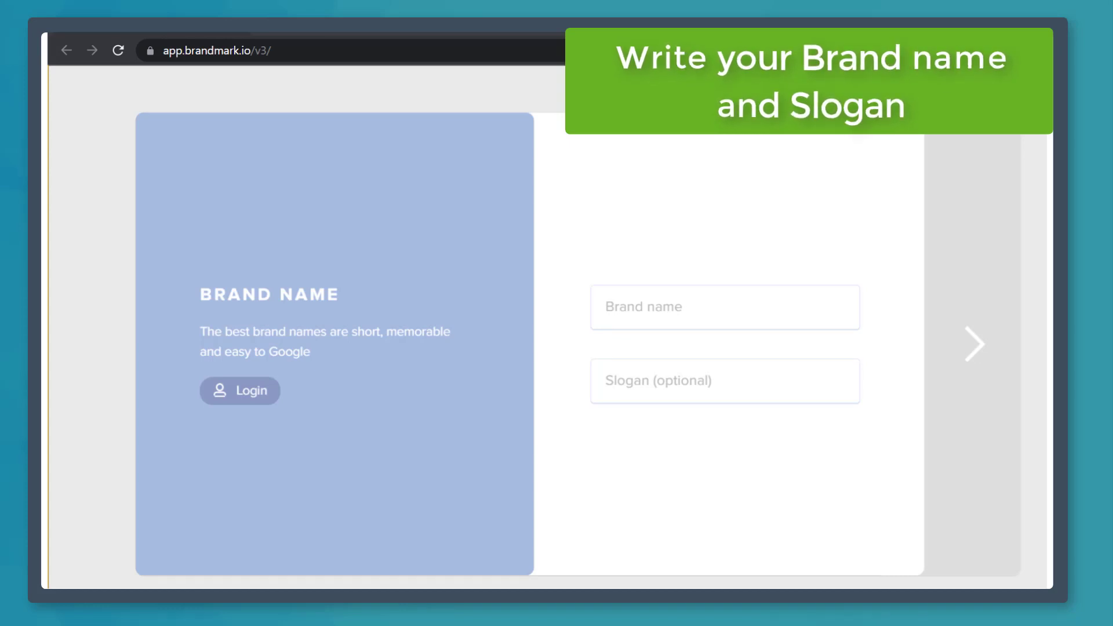
Enter brand name OCAS, slogan 'Your one stop shop', and keyword 'computer shop'.
{"action": "type", "text": "OCAS"}
{"action": "left_click", "coordinate": [645, 383]}
{"action": "left_click", "coordinate": [638, 310]}
{"action": "key", "text": "Tab"}
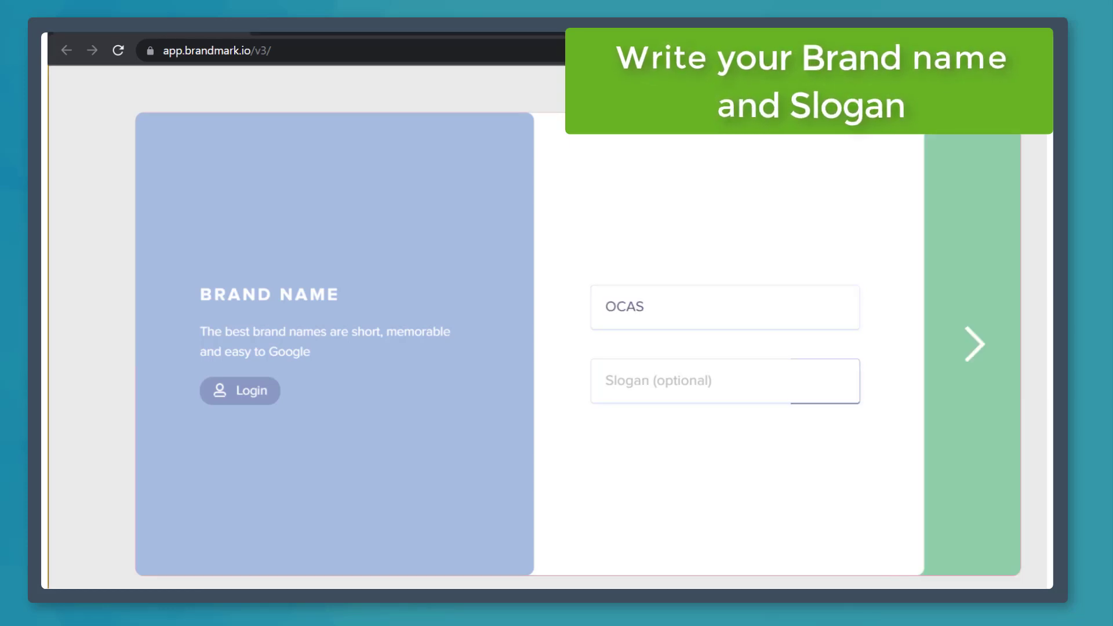
{"action": "type", "text": "Your one stop shop"}
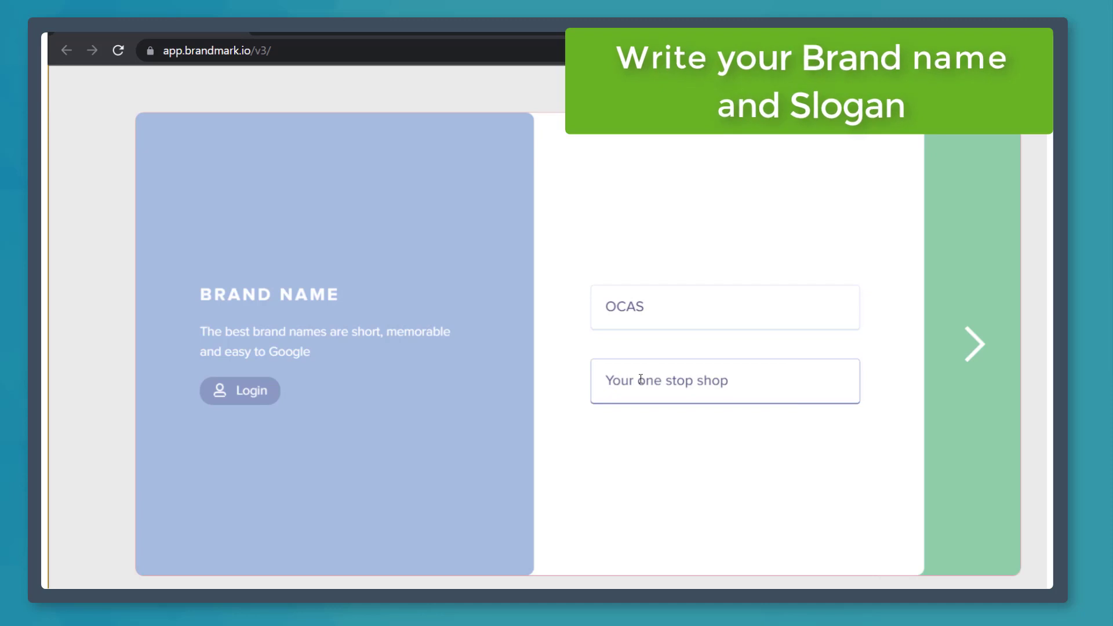
{"action": "key", "text": "Return"}
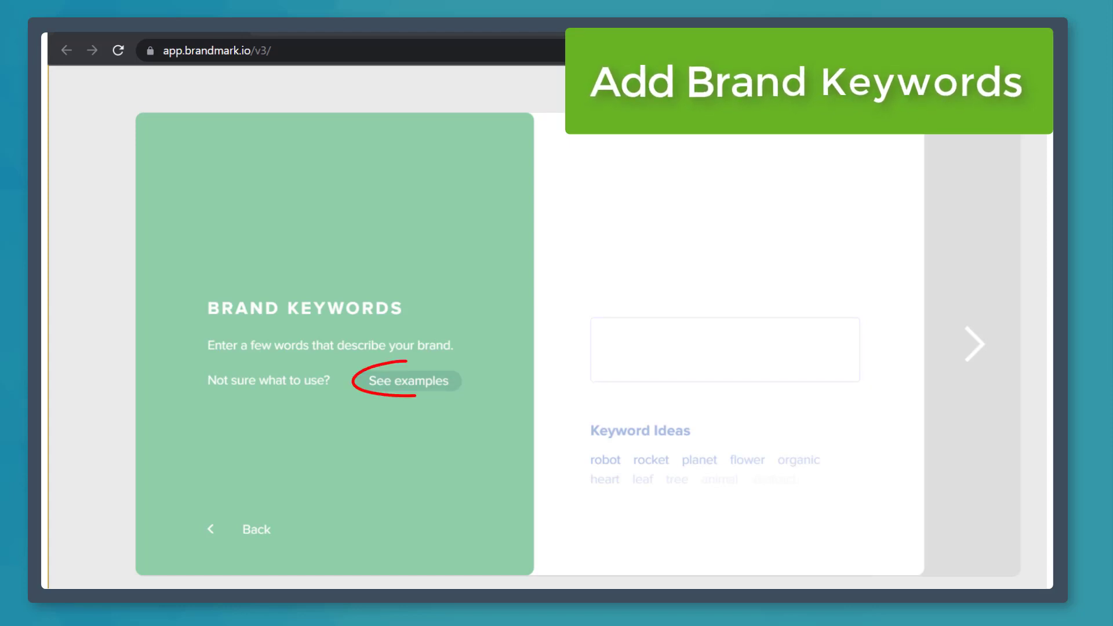
{"action": "left_click", "coordinate": [408, 380]}
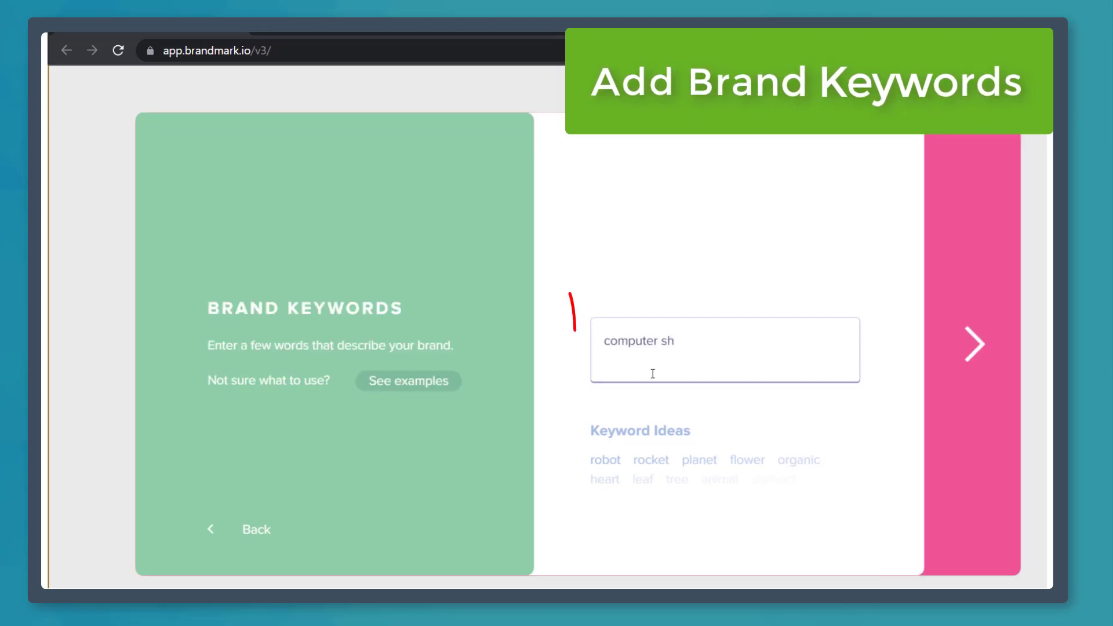
{"action": "type", "text": "op"}
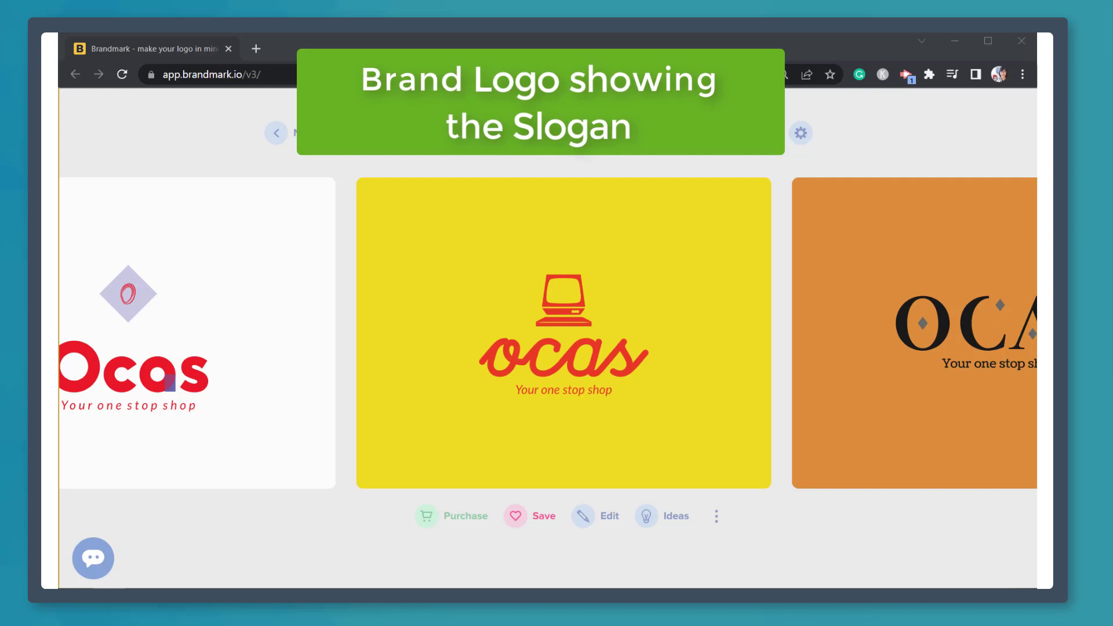
Cycle the carousel past orange, blue, yellow and pink designs to centre the navy script Ocas logo.
{"action": "left_click", "coordinate": [858, 361]}
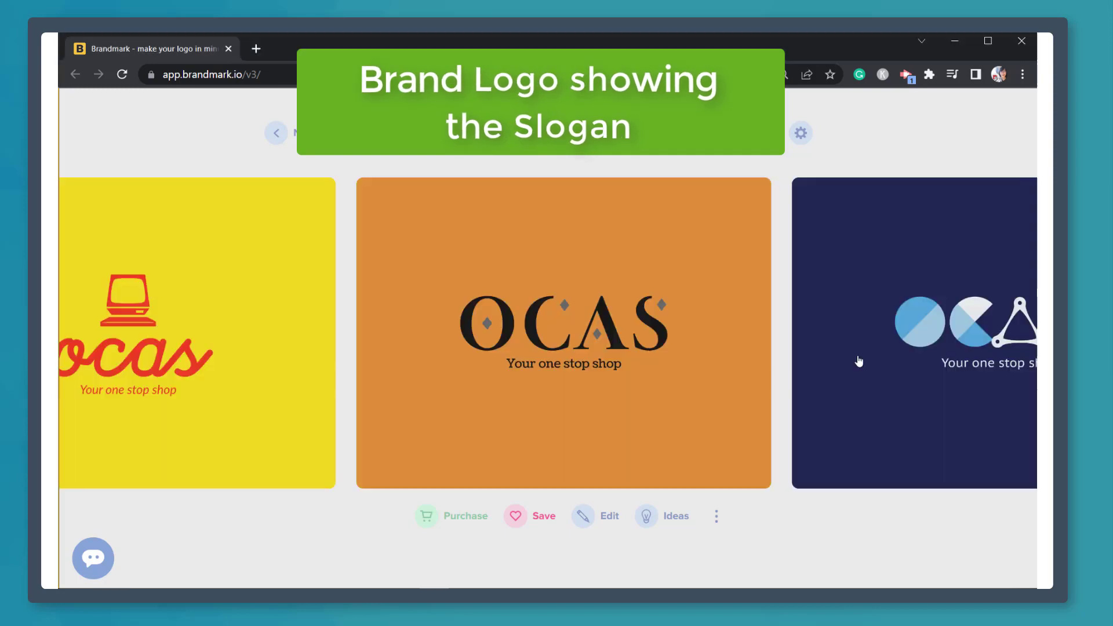
{"action": "left_click", "coordinate": [860, 364]}
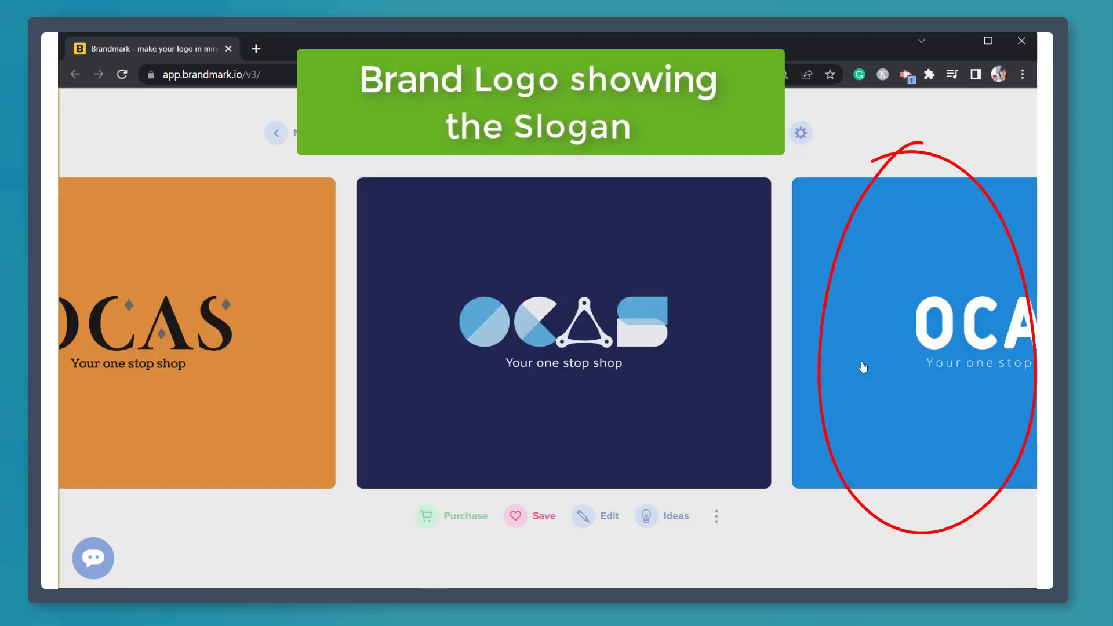
{"action": "left_click", "coordinate": [983, 298]}
{"action": "left_click", "coordinate": [995, 302]}
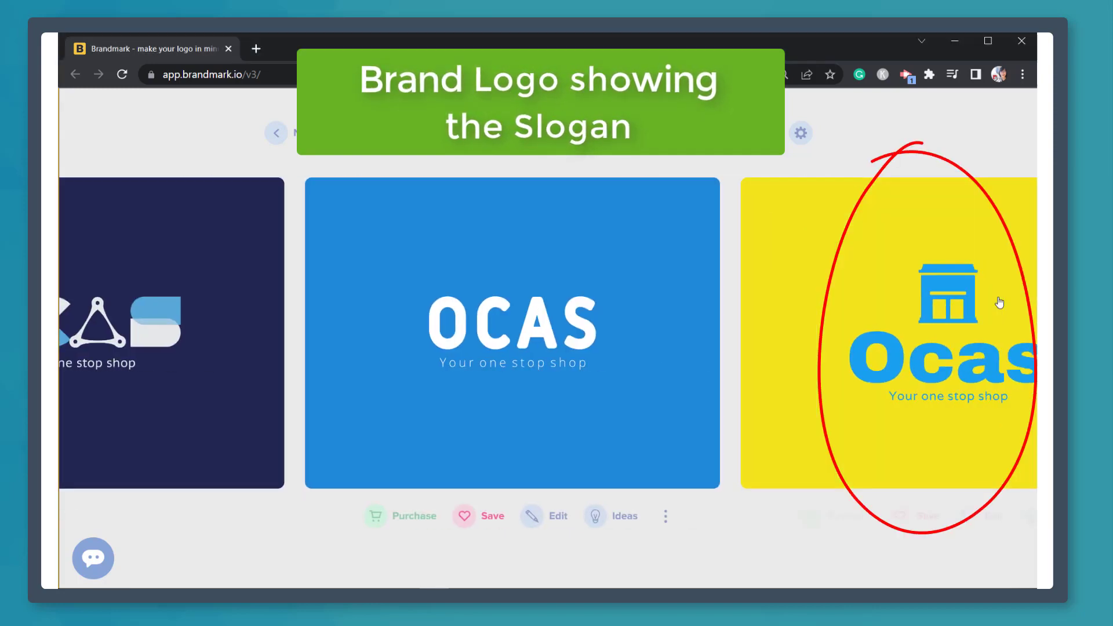
{"action": "left_click", "coordinate": [983, 315]}
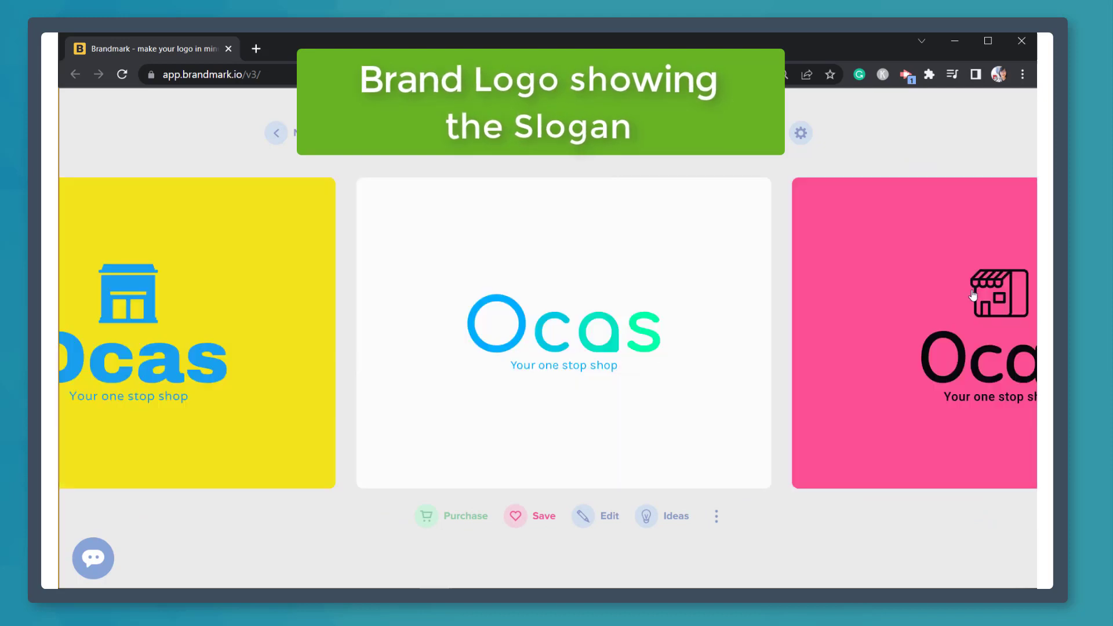
{"action": "left_click", "coordinate": [973, 295]}
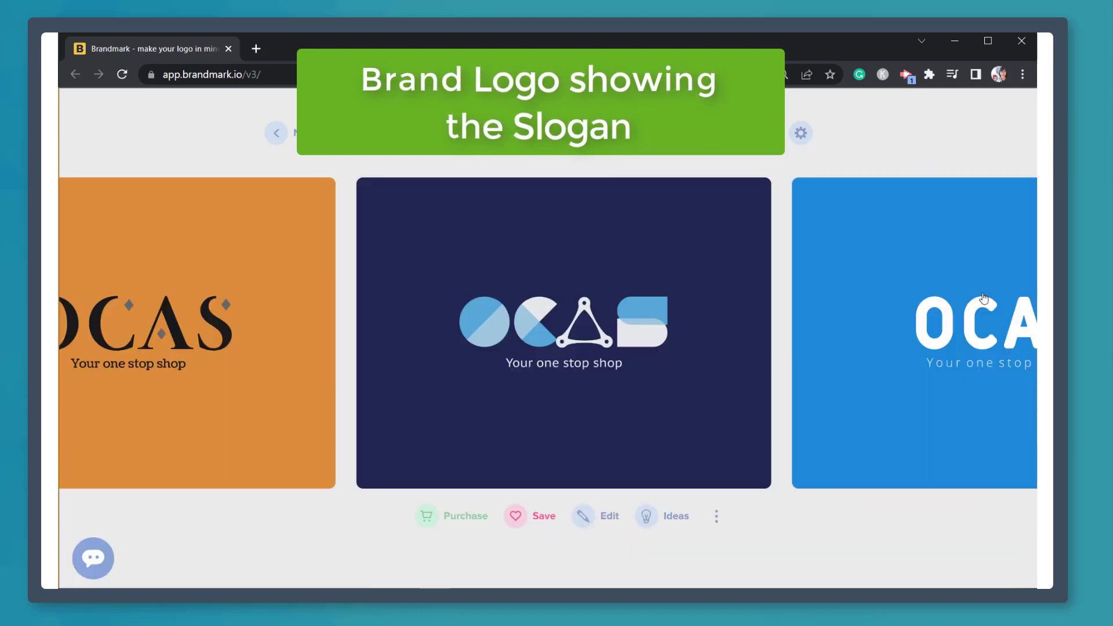
{"action": "left_click", "coordinate": [996, 302]}
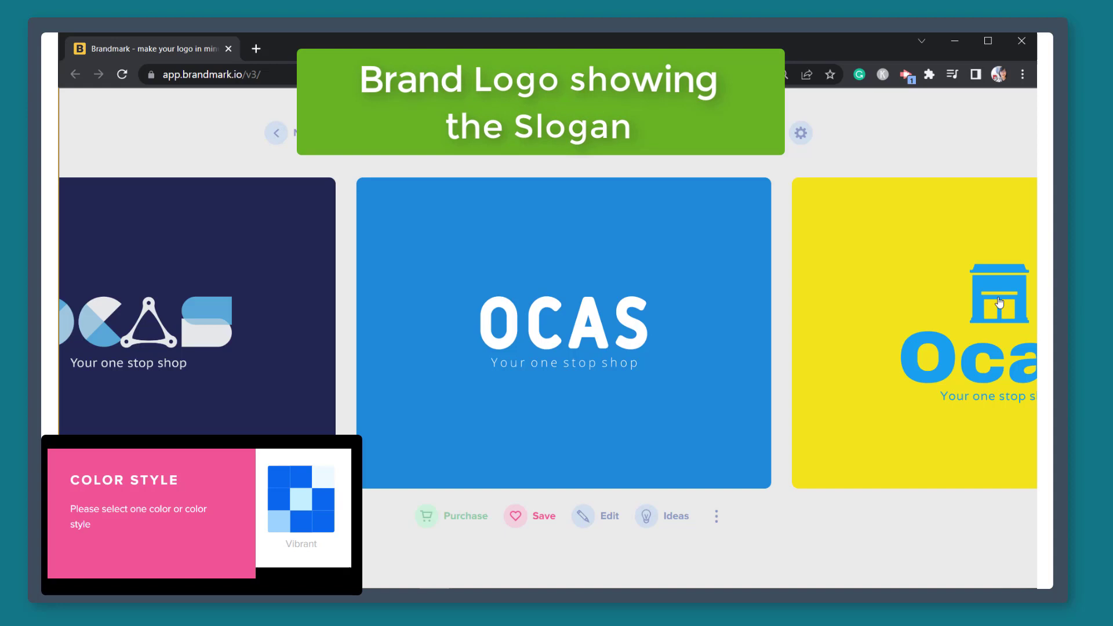
{"action": "left_click", "coordinate": [999, 301]}
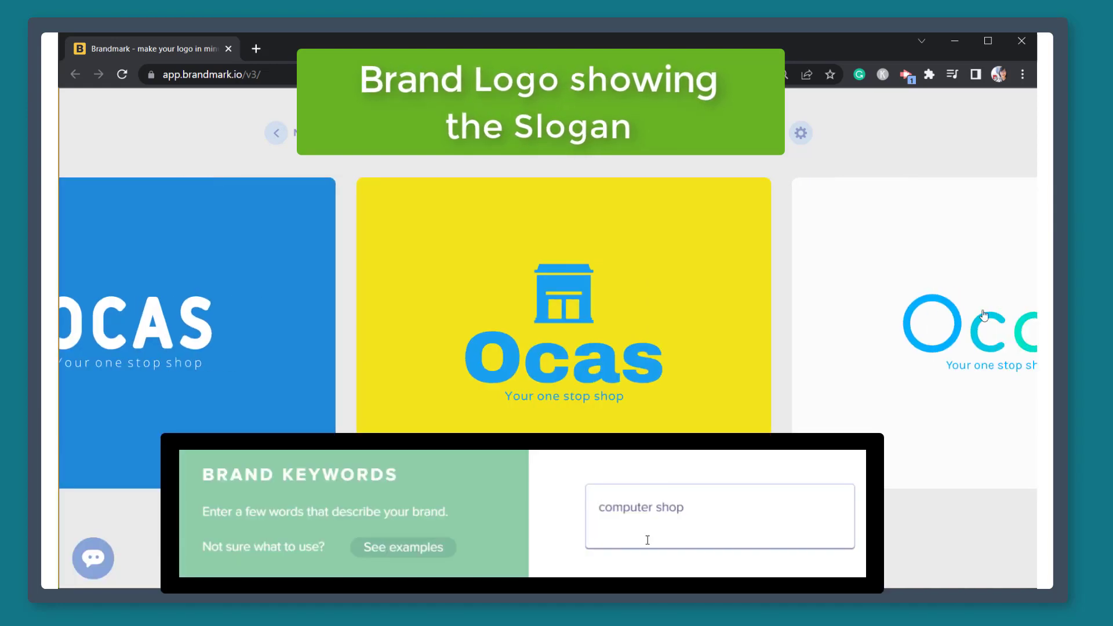
{"action": "left_click", "coordinate": [1020, 230]}
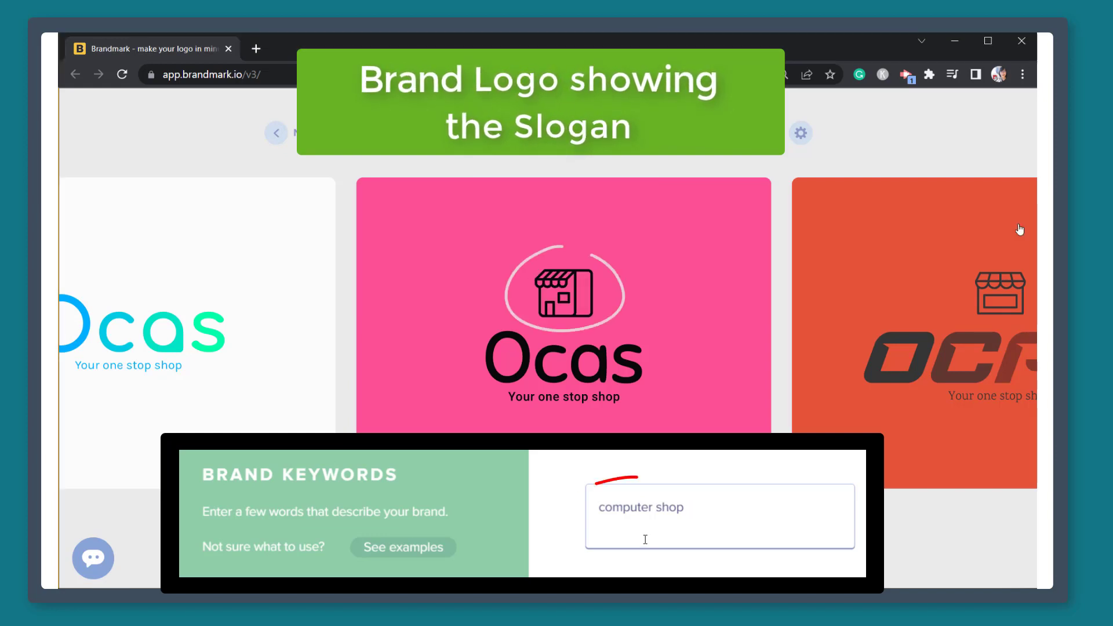
{"action": "type", "text": "a"}
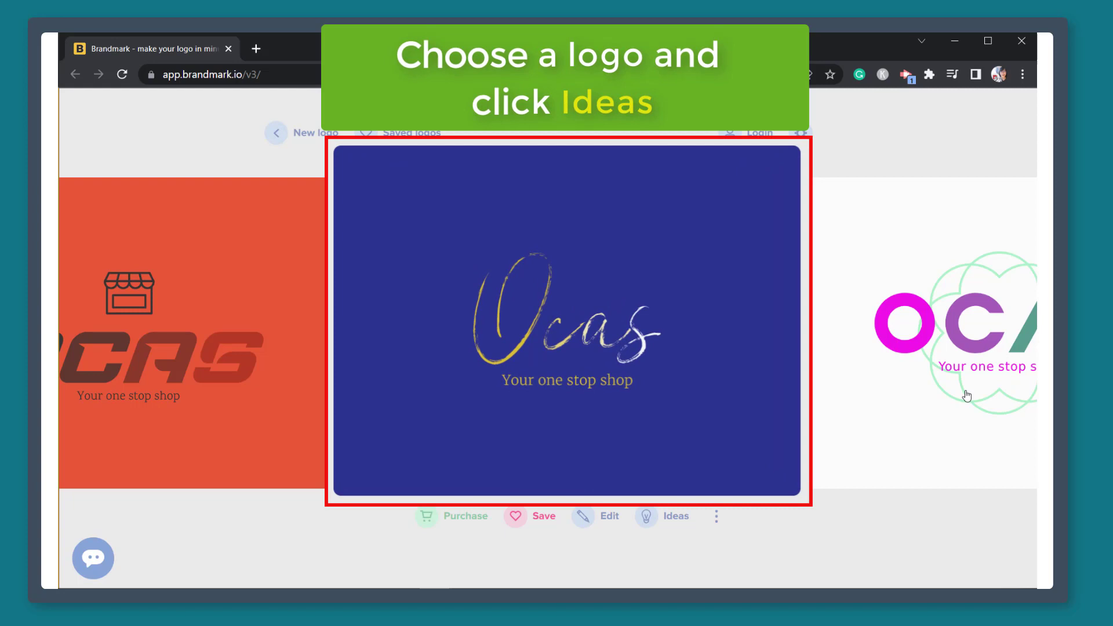
Browse the navy script logo's colour ideas and choose the blue version with a computer icon.
{"action": "left_click", "coordinate": [656, 532]}
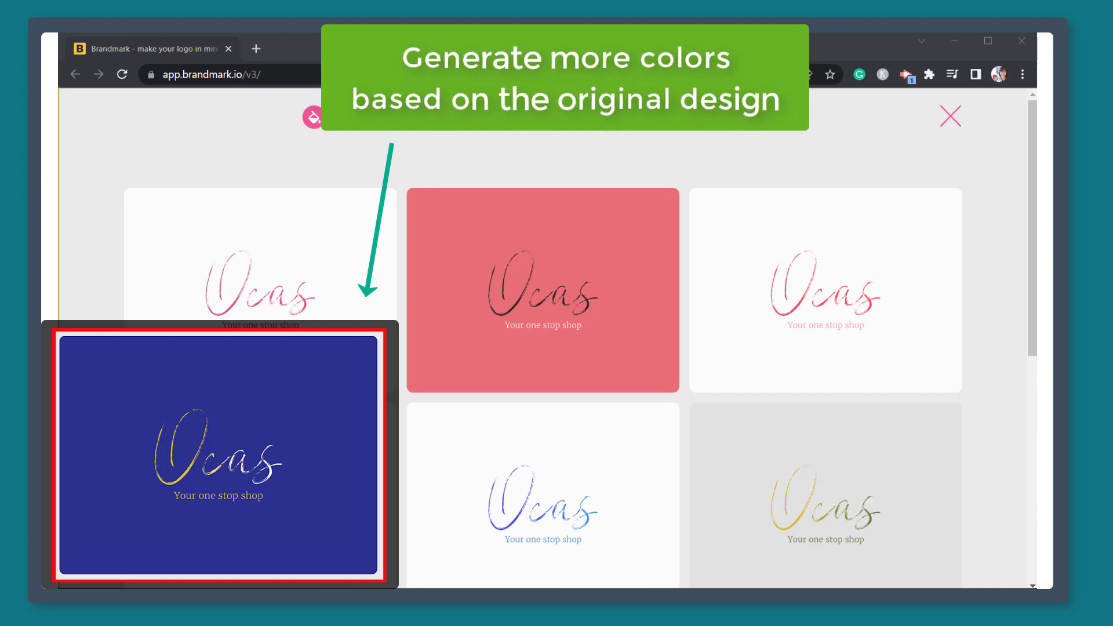
{"action": "scroll", "coordinate": [1006, 270], "scroll_direction": "down", "scroll_amount": 5}
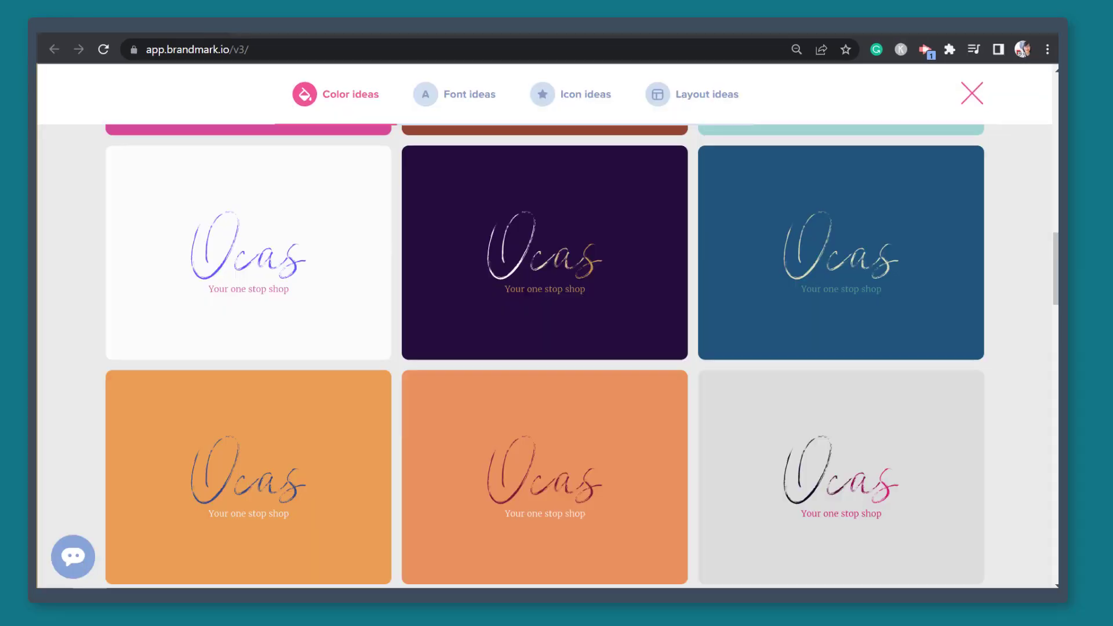
{"action": "scroll", "coordinate": [1058, 269], "scroll_direction": "down", "scroll_amount": 5}
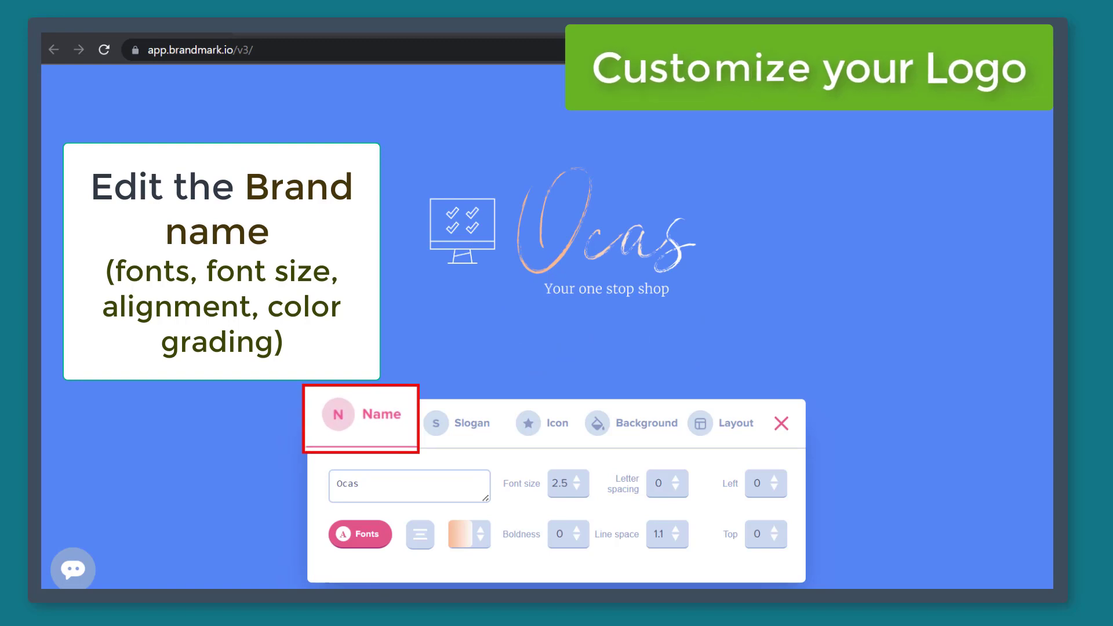
Set the Ocas name to font size 3.02 and boldness 0.6, adjust letter spacing, and shift it left.
{"action": "left_click", "coordinate": [430, 488]}
{"action": "type", "text": "SHOP"}
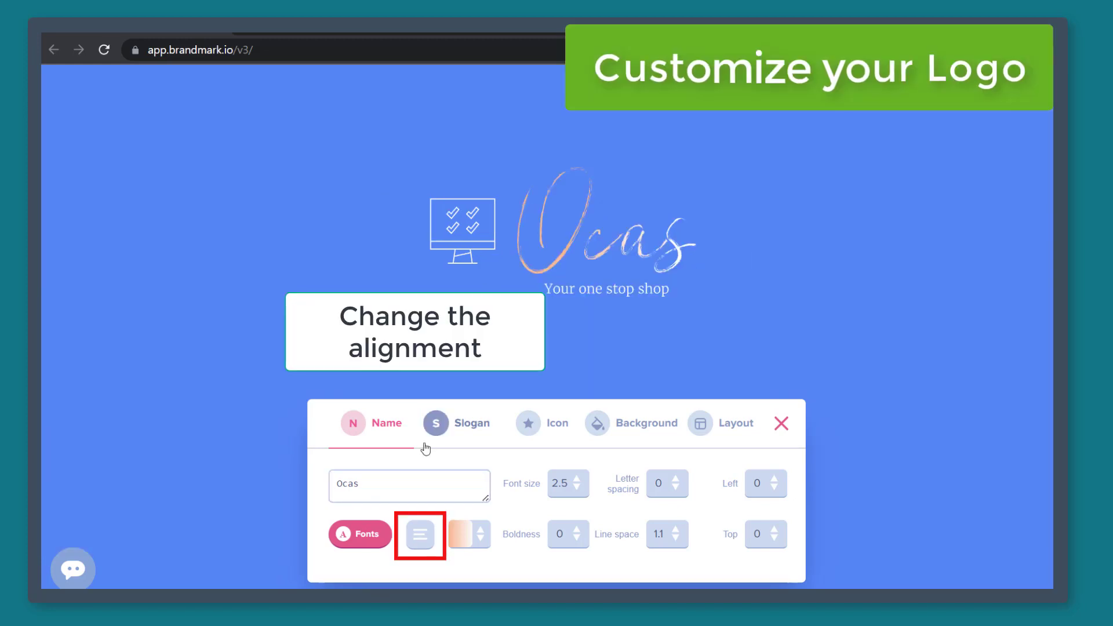
{"action": "left_click", "coordinate": [464, 538]}
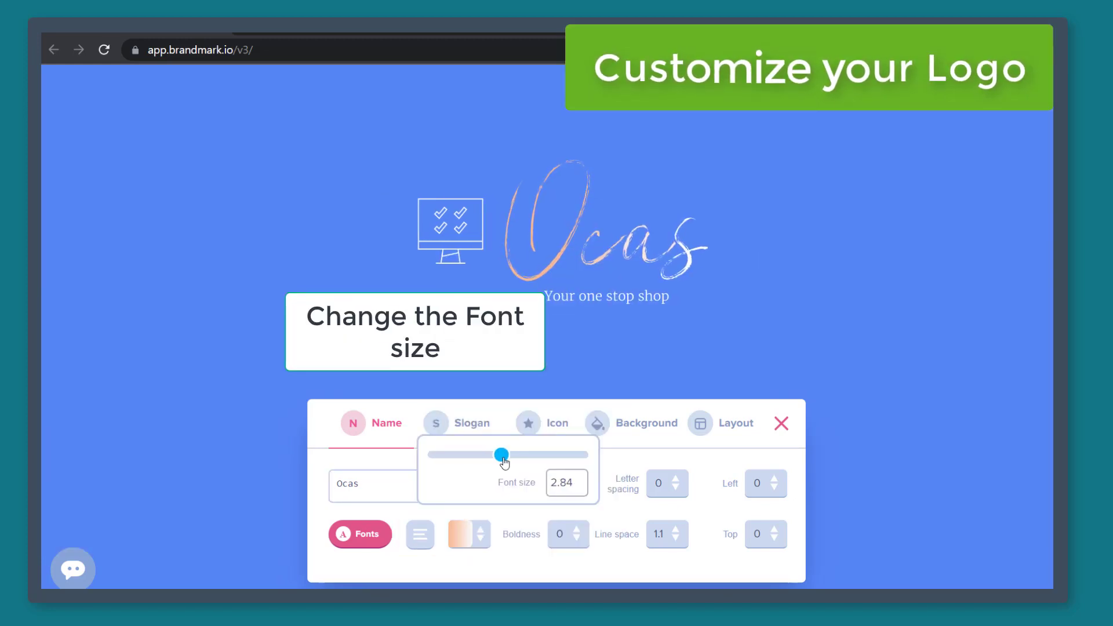
{"action": "left_click_drag", "start_coordinate": [502, 454], "coordinate": [507, 454]}
{"action": "left_click", "coordinate": [440, 533]}
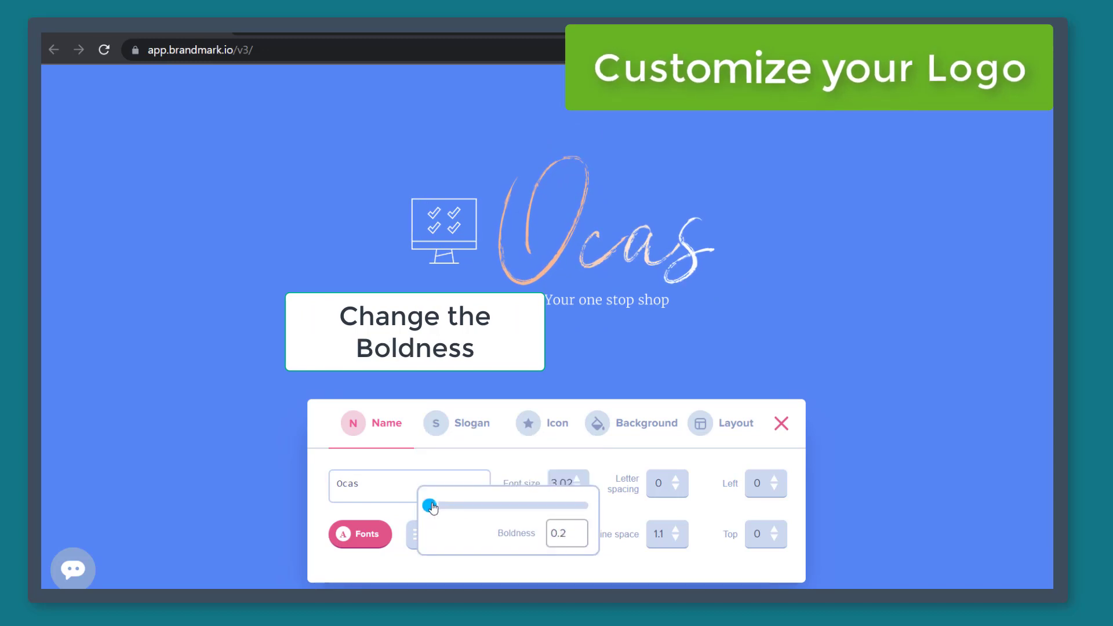
{"action": "left_click_drag", "start_coordinate": [427, 506], "coordinate": [433, 506]}
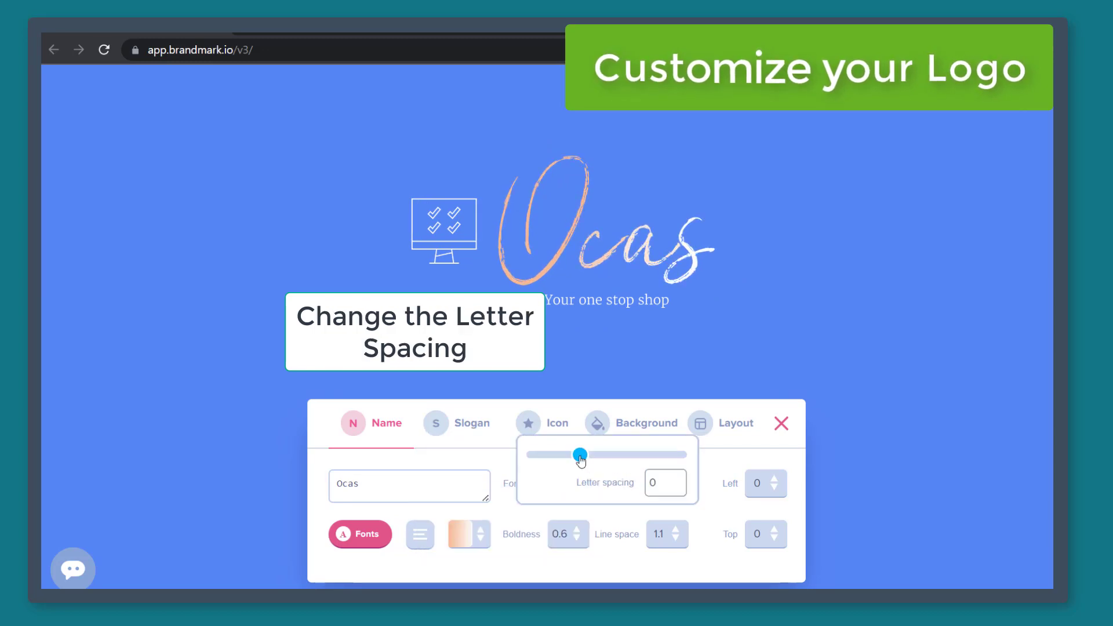
{"action": "left_click_drag", "start_coordinate": [578, 454], "coordinate": [579, 455]}
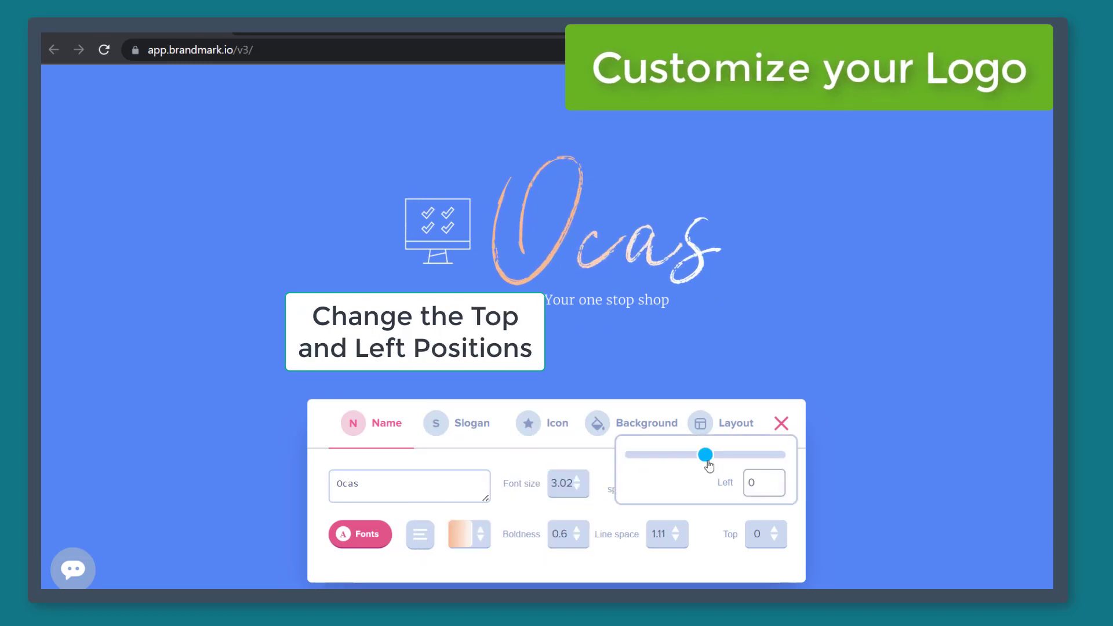
{"action": "mouse_move", "coordinate": [706, 454]}
{"action": "left_mouse_down"}
{"action": "mouse_move", "coordinate": [661, 464]}
{"action": "mouse_move", "coordinate": [693, 464]}
{"action": "left_mouse_up"}
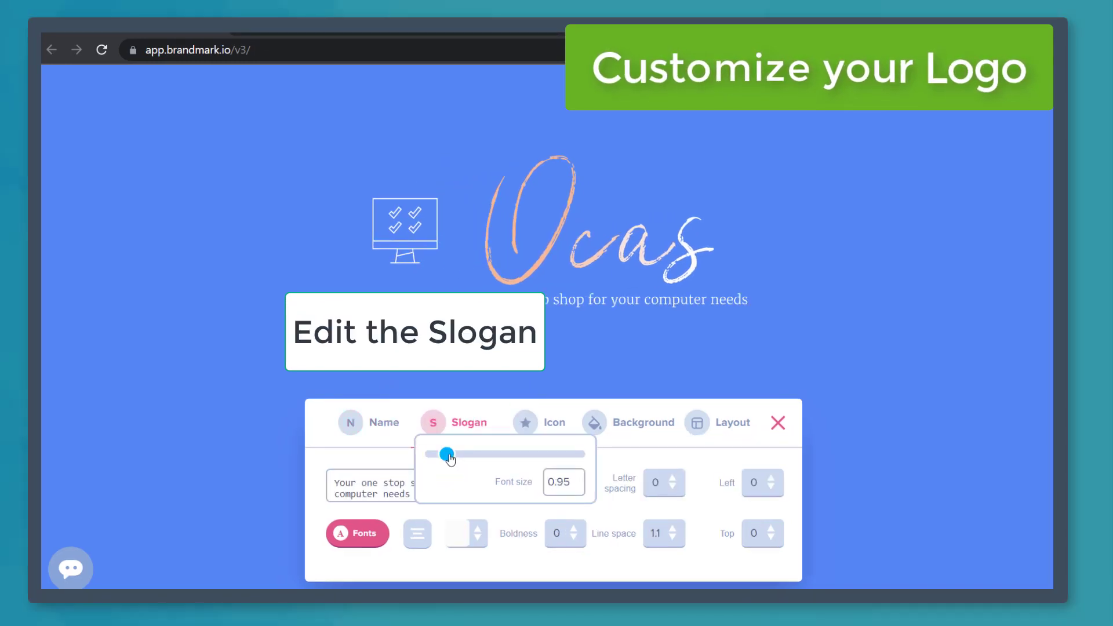
Resize the slogan text and browse the filled and outline background container shapes.
{"action": "left_click_drag", "start_coordinate": [449, 459], "coordinate": [447, 455]}
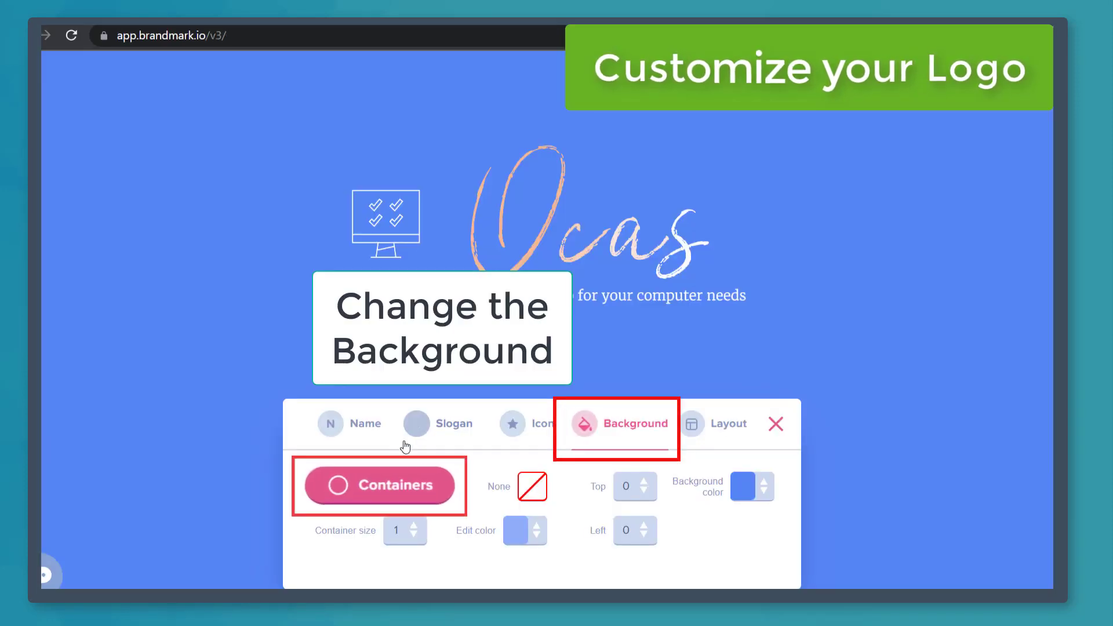
{"action": "left_click", "coordinate": [417, 491]}
{"action": "left_click", "coordinate": [527, 84]}
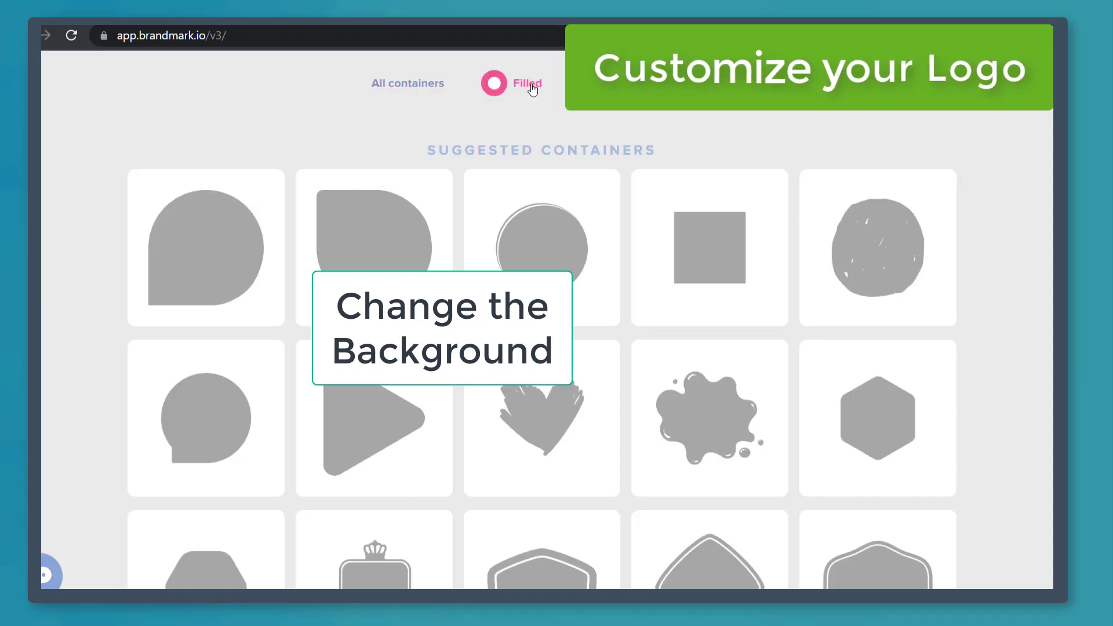
{"action": "left_click", "coordinate": [532, 87]}
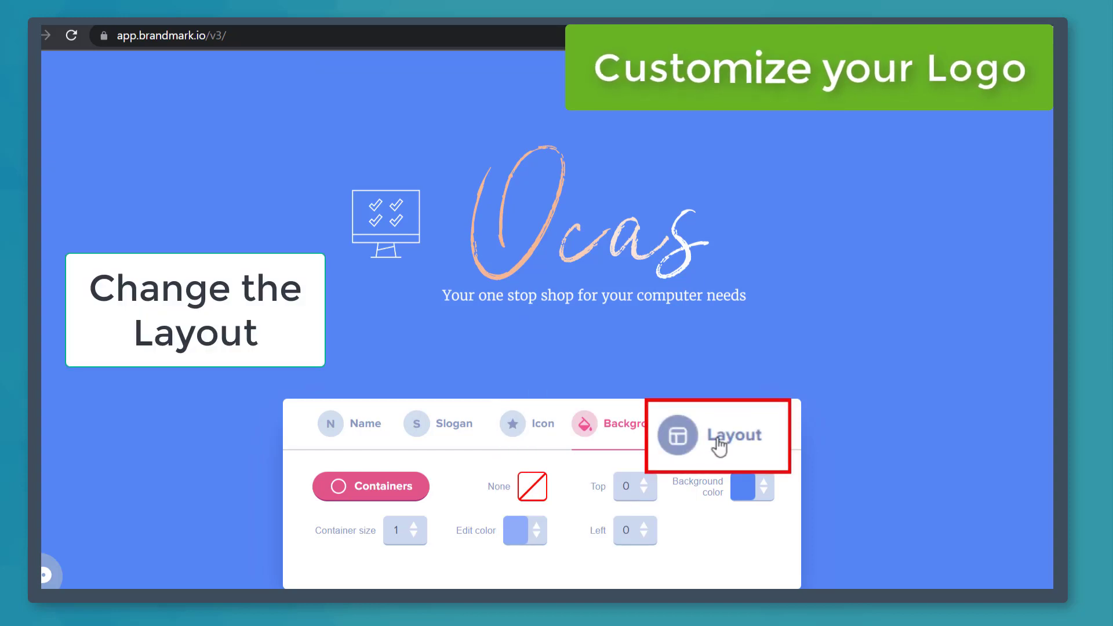
Try the icon-above, name-above-icon and icon-right layouts for the Ocas logo.
{"action": "left_click", "coordinate": [719, 445]}
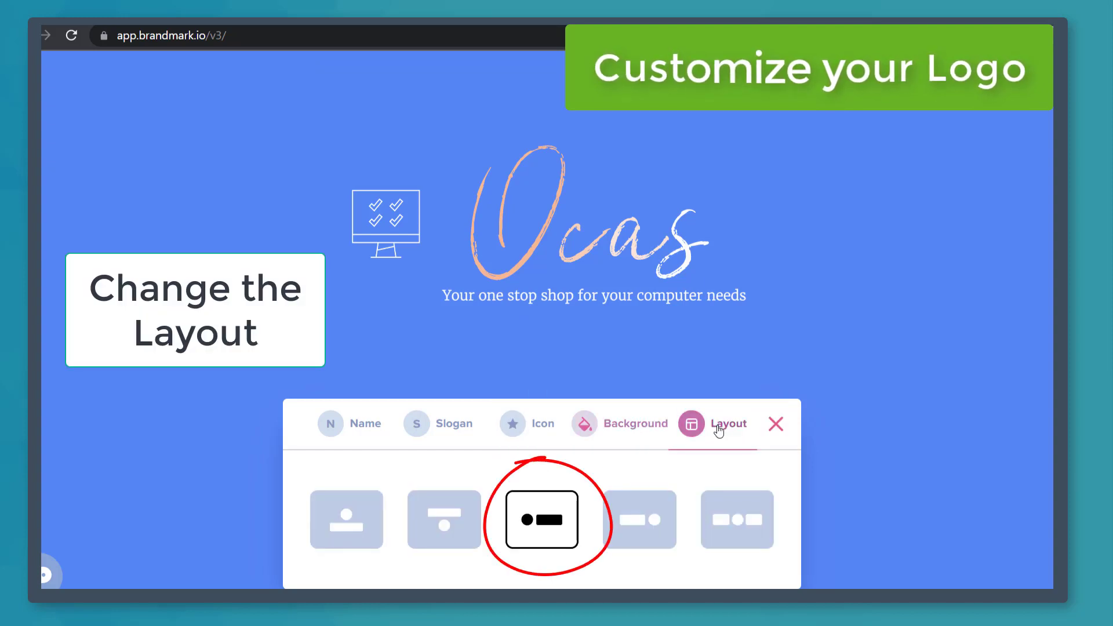
{"action": "left_click", "coordinate": [365, 532]}
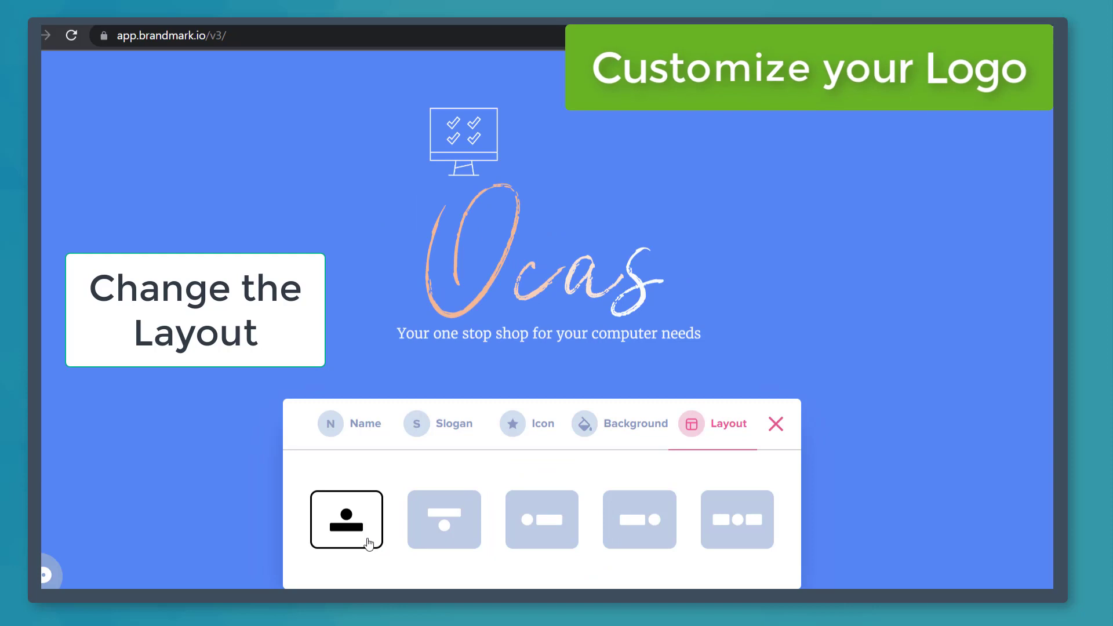
{"action": "left_click", "coordinate": [444, 527]}
{"action": "left_click", "coordinate": [648, 540]}
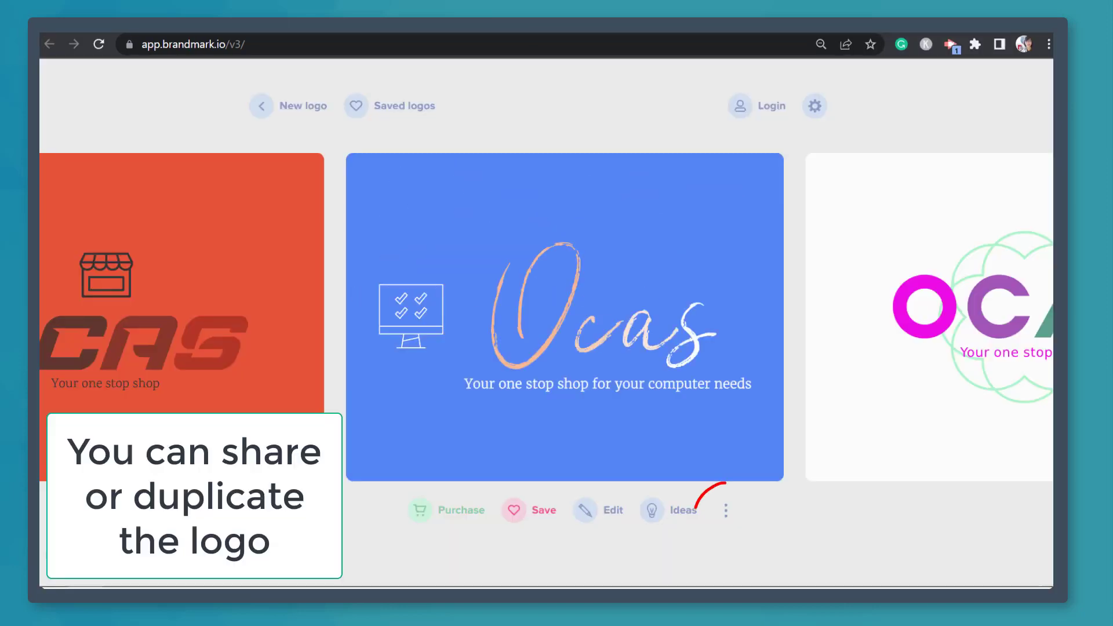
Open the logo's options, dismiss the sign-in prompt, and save the blue Ocas logo.
{"action": "left_click", "coordinate": [725, 510]}
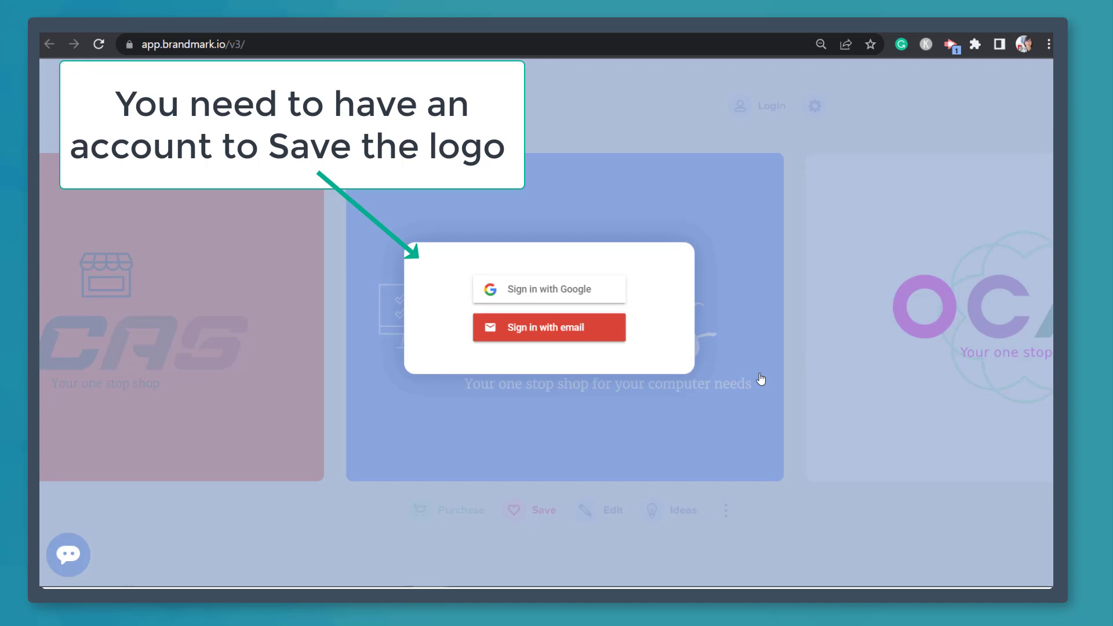
{"action": "left_click", "coordinate": [761, 379]}
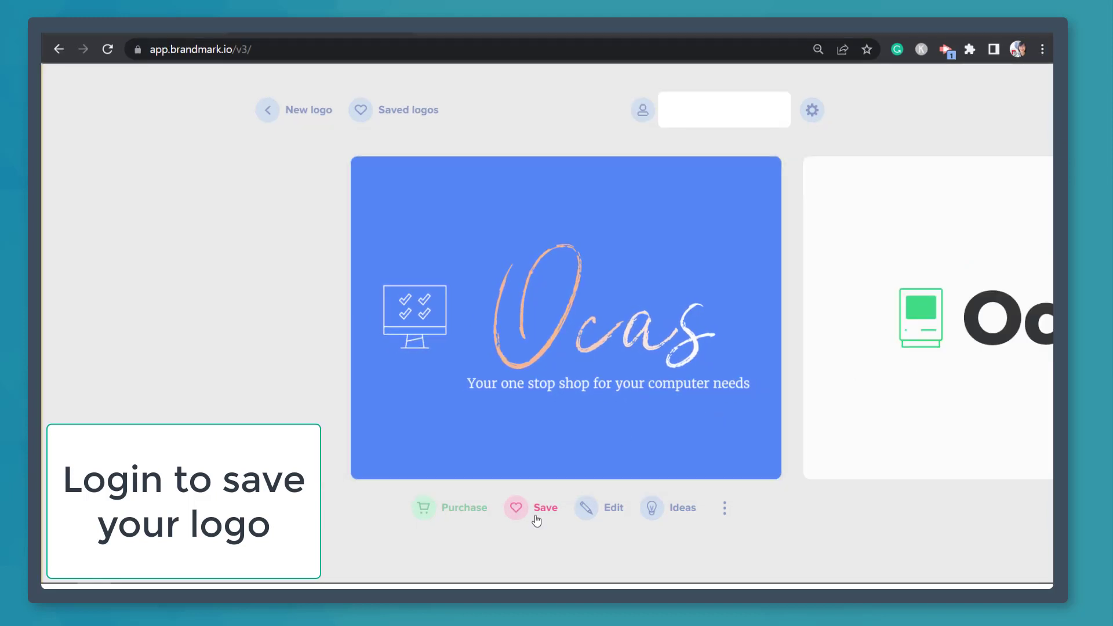
{"action": "left_click", "coordinate": [535, 517]}
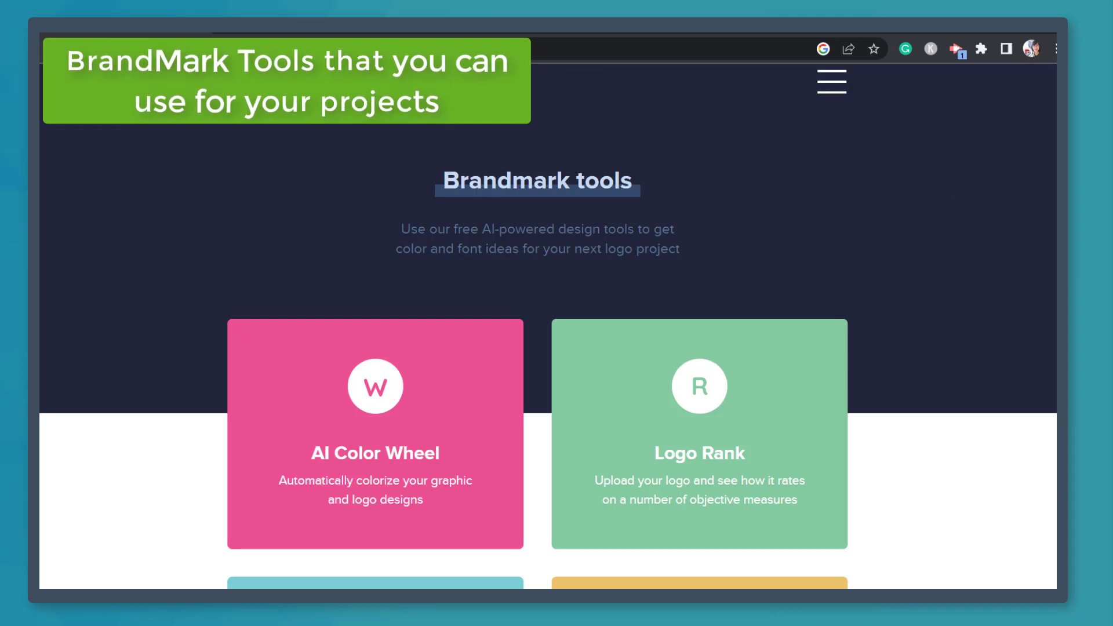
In AI Color Wheel, shift the hue and vibrance of the sample photo's recoloured variations.
{"action": "left_click", "coordinate": [375, 429]}
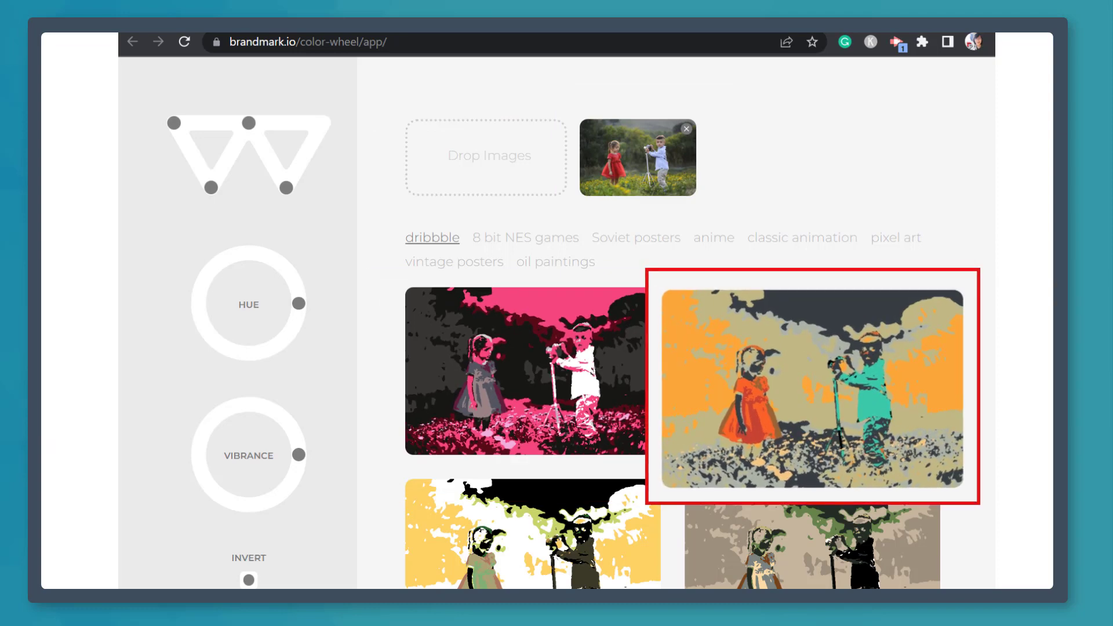
{"action": "left_click_drag", "start_coordinate": [299, 303], "coordinate": [270, 259]}
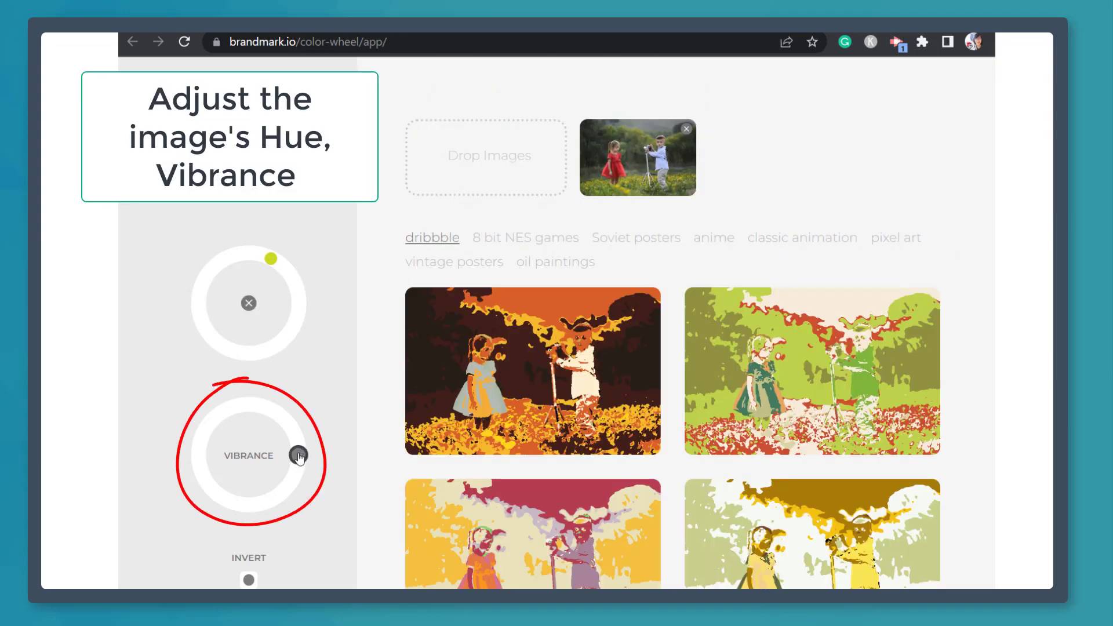
{"action": "left_click_drag", "start_coordinate": [298, 457], "coordinate": [288, 427]}
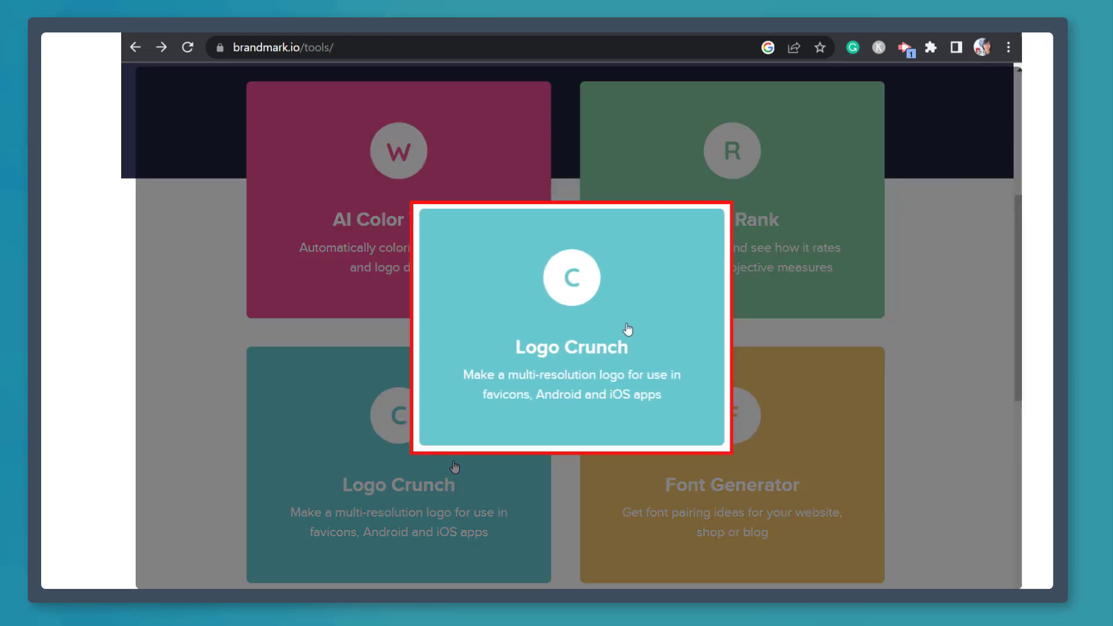
Preview the heart logo at 180x180 in Logo Crunch, raising crop, simplify, fill holes and thicken.
{"action": "left_click", "coordinate": [454, 467]}
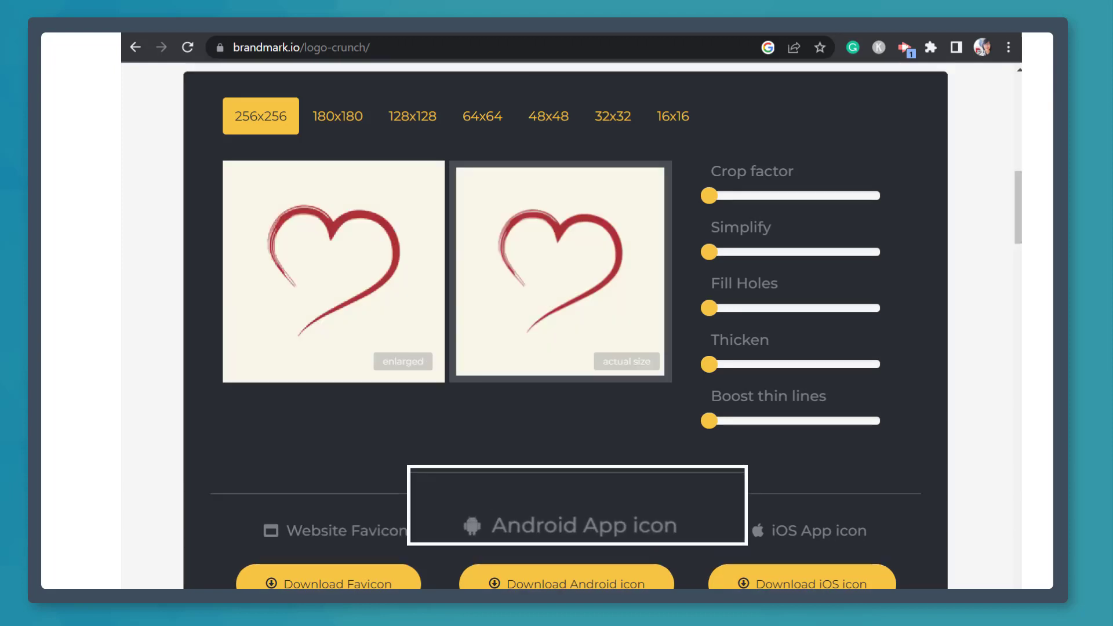
{"action": "left_click", "coordinate": [341, 123]}
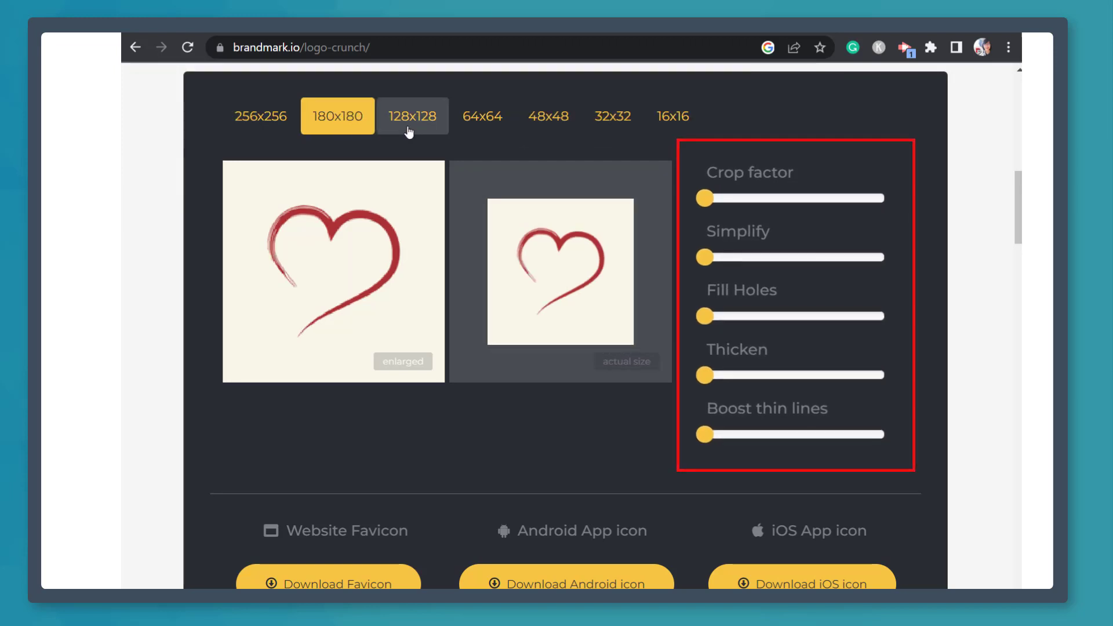
{"action": "left_click_drag", "start_coordinate": [706, 198], "coordinate": [741, 199]}
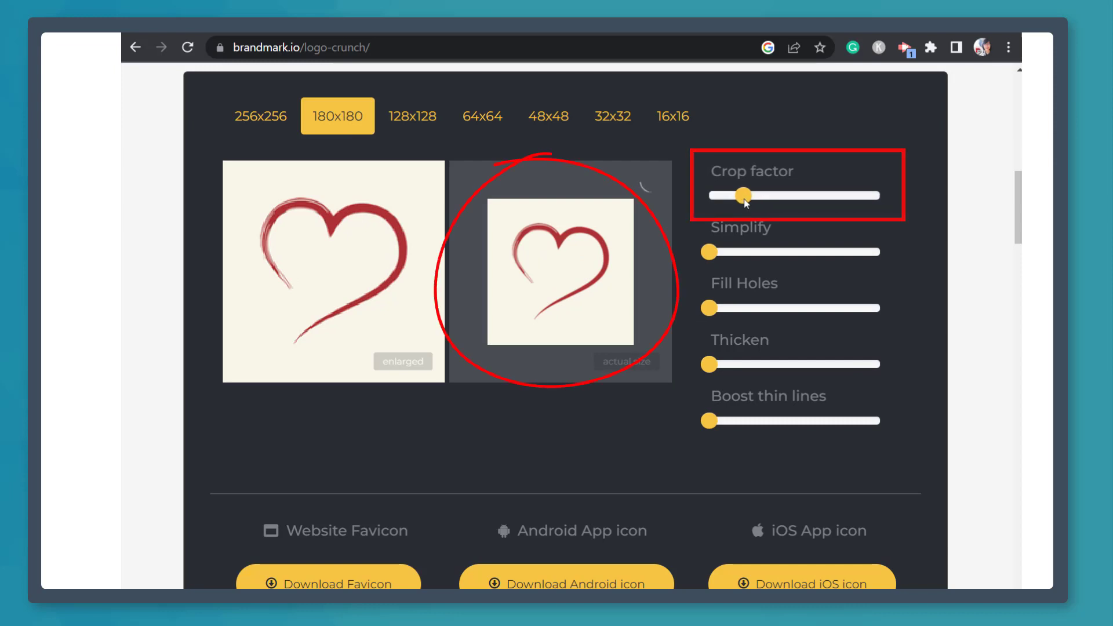
{"action": "left_click_drag", "start_coordinate": [744, 197], "coordinate": [760, 197]}
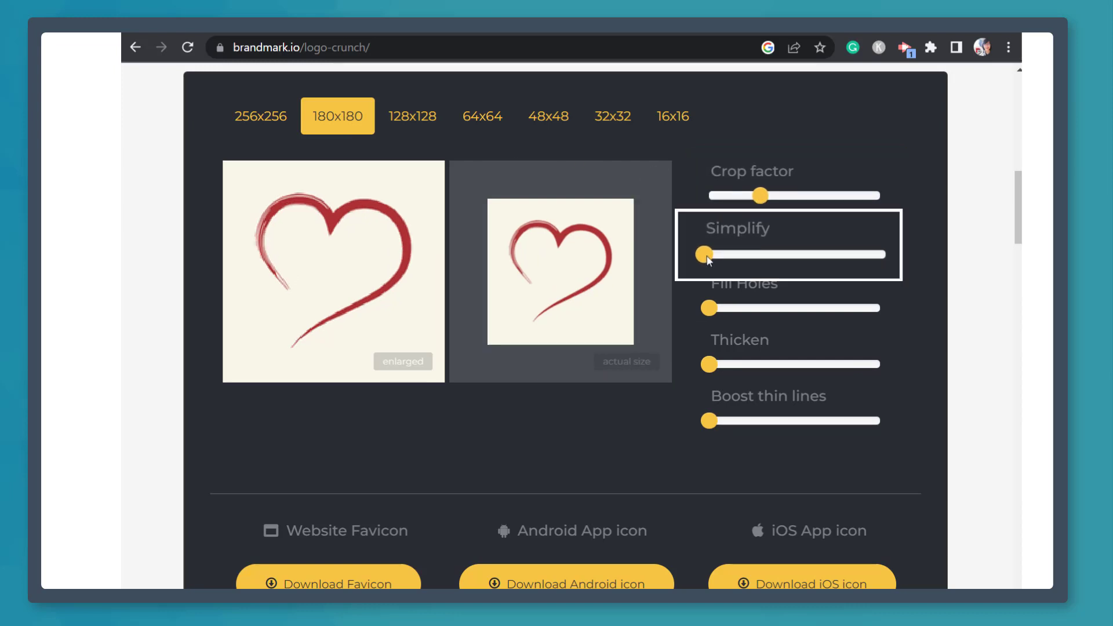
{"action": "left_click_drag", "start_coordinate": [710, 252], "coordinate": [726, 253]}
{"action": "left_click_drag", "start_coordinate": [709, 307], "coordinate": [743, 307]}
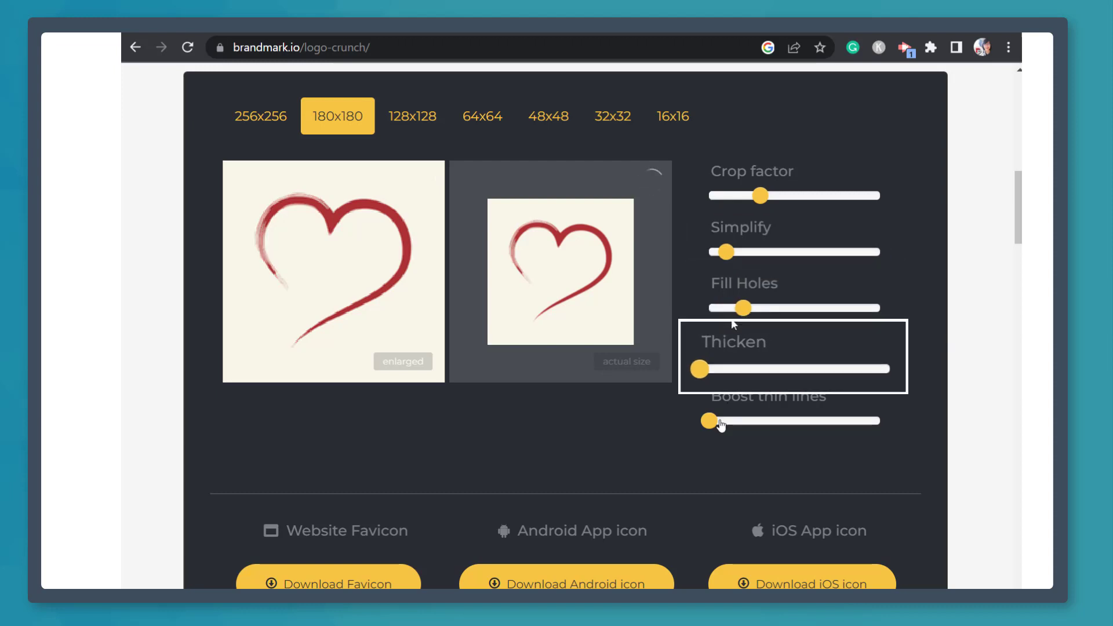
{"action": "left_click_drag", "start_coordinate": [709, 364], "coordinate": [725, 364]}
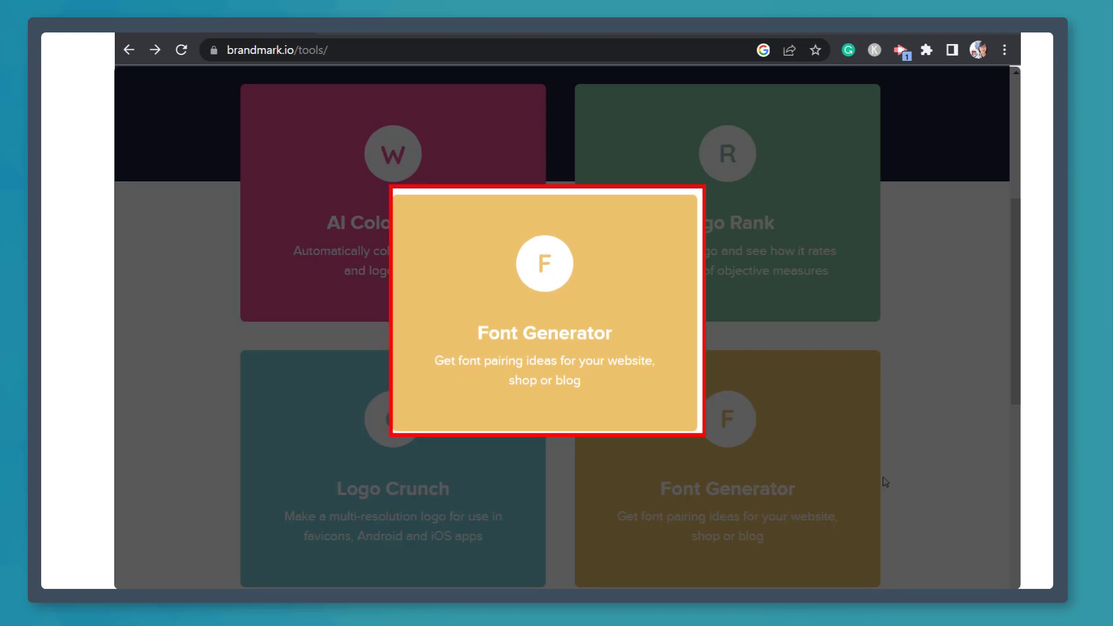
In Font Generator, pick Droid Sans 700 as title font, Roboto Slab 100 as accent, and choose the body font.
{"action": "left_click", "coordinate": [768, 450]}
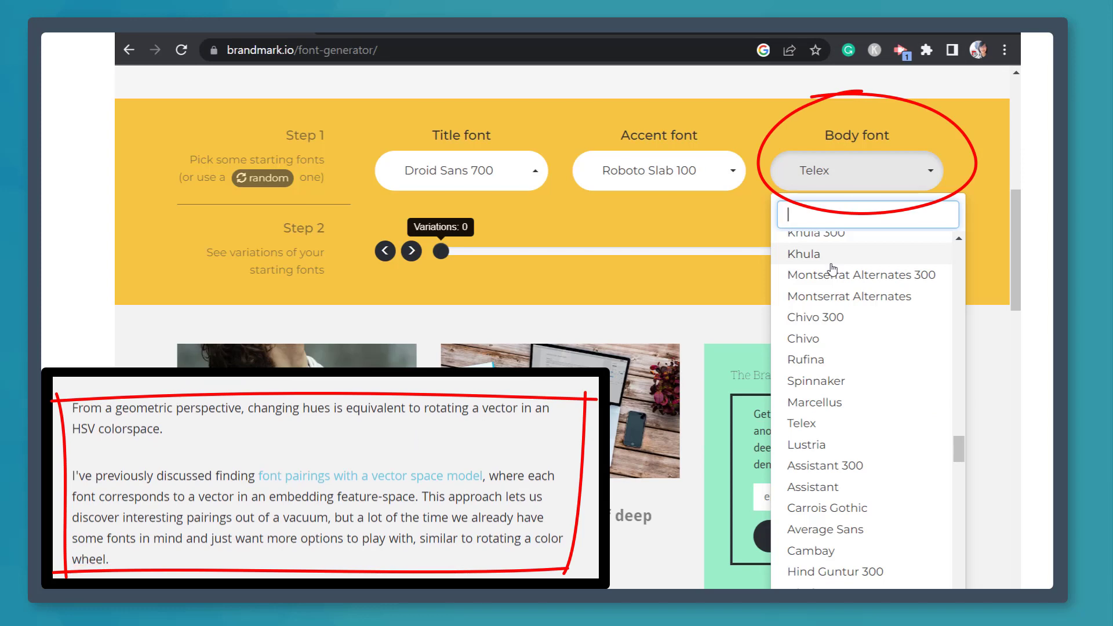
{"action": "left_click", "coordinate": [857, 244]}
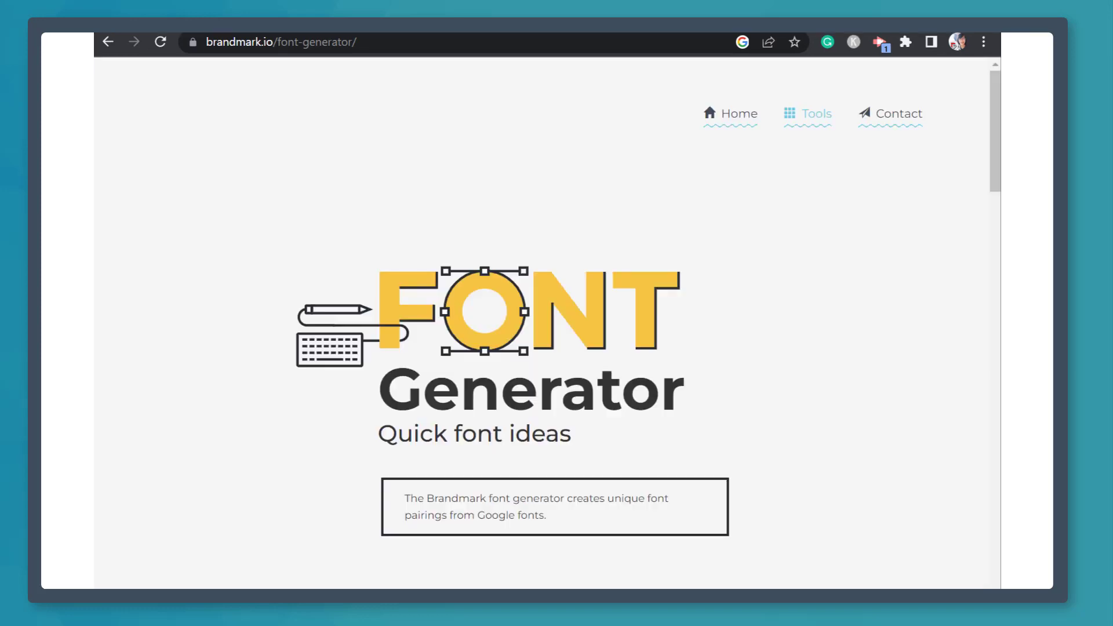
{"action": "scroll", "coordinate": [547, 313], "scroll_direction": "down", "scroll_amount": 4}
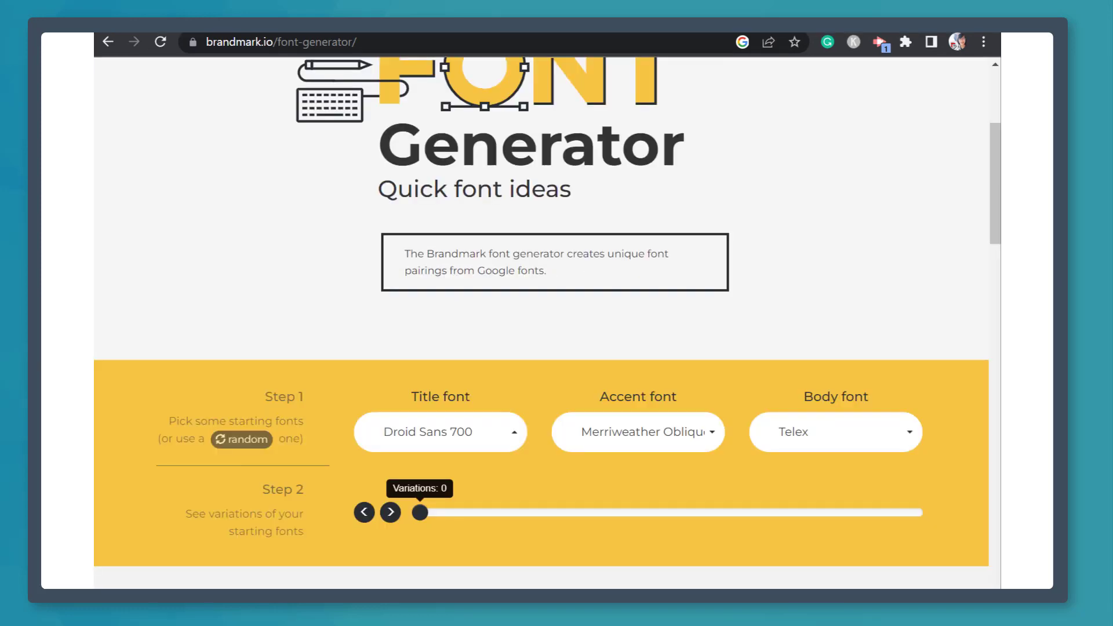
{"action": "left_click", "coordinate": [460, 429]}
{"action": "left_click", "coordinate": [473, 350]}
{"action": "scroll", "coordinate": [474, 352], "scroll_direction": "down", "scroll_amount": 1}
{"action": "left_click", "coordinate": [674, 354]}
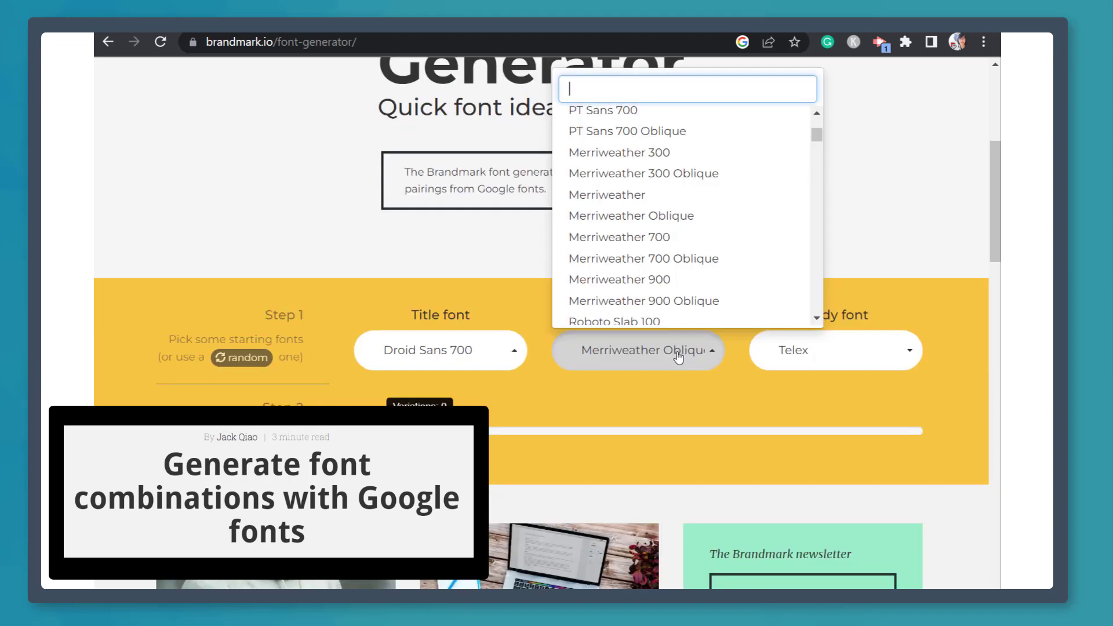
{"action": "left_click", "coordinate": [670, 322]}
{"action": "scroll", "coordinate": [671, 322], "scroll_direction": "down", "scroll_amount": 3}
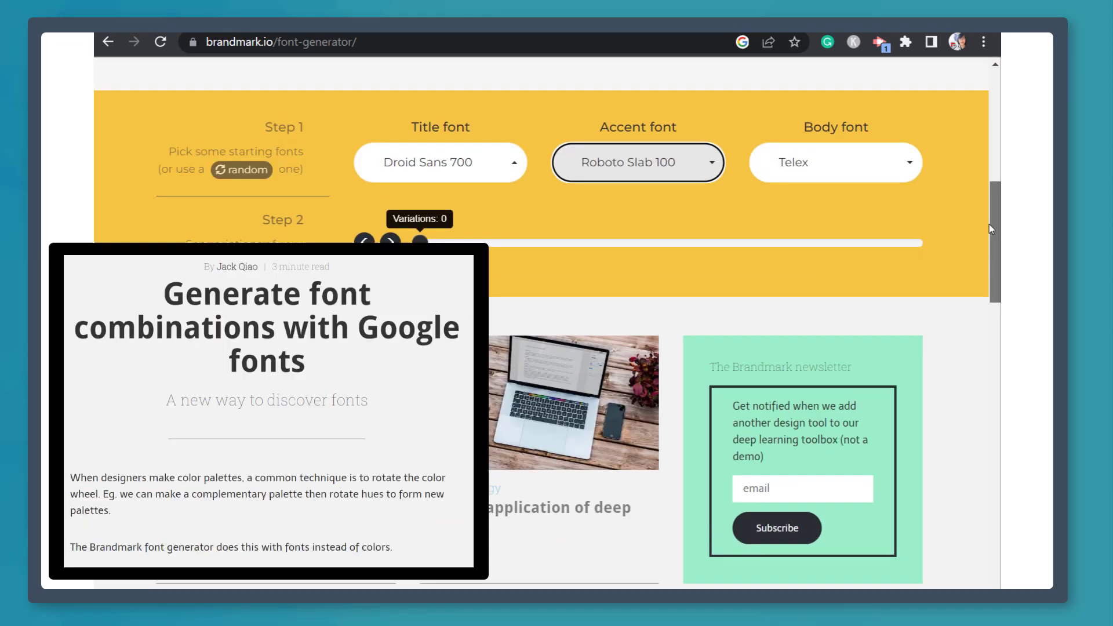
{"action": "left_click", "coordinate": [857, 169]}
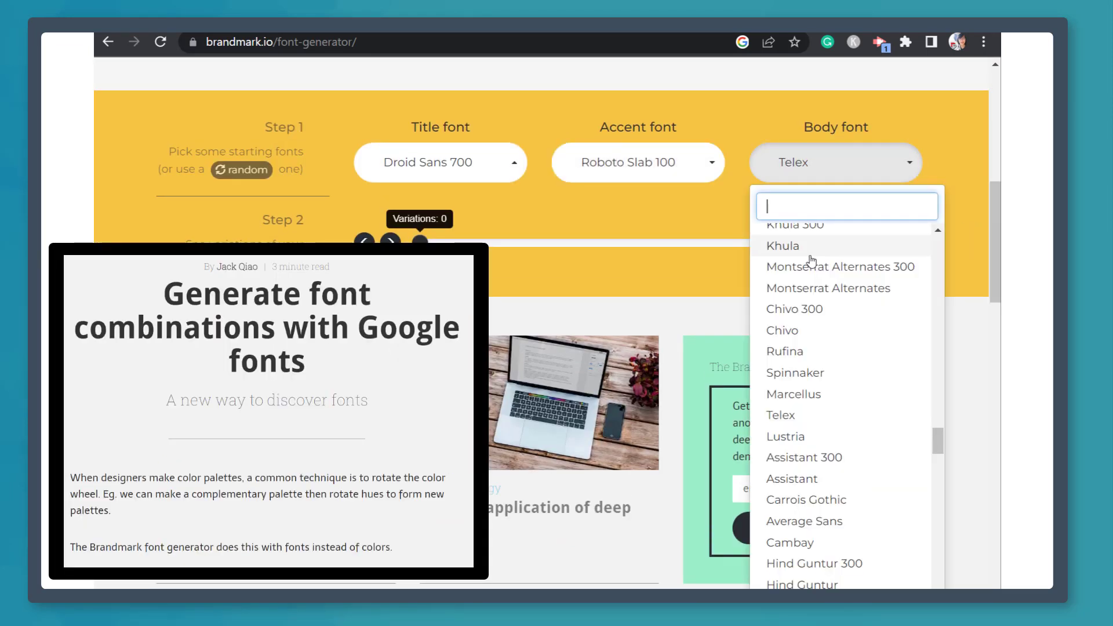